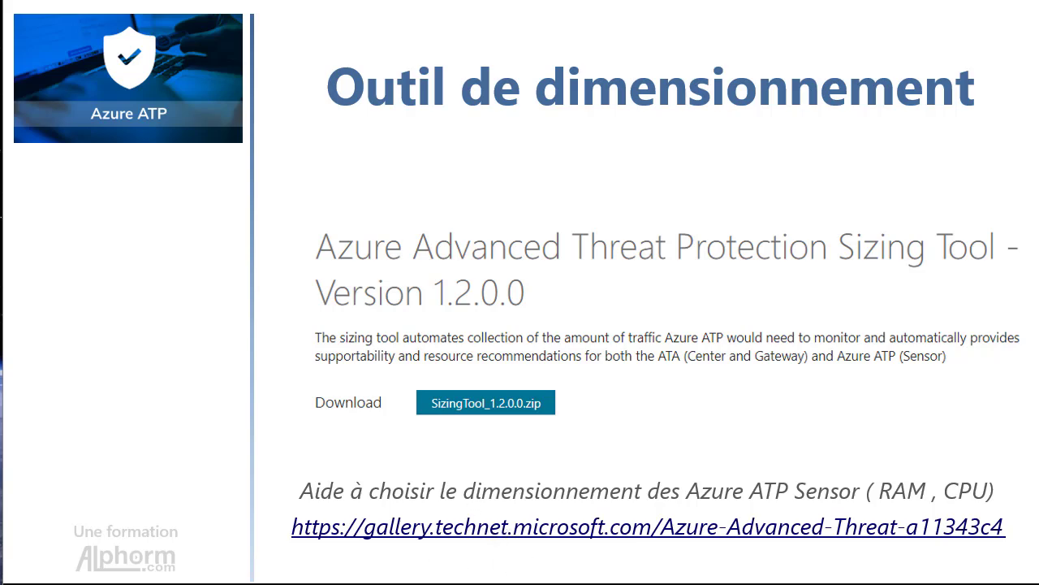
# Switch to the browser and look over the TechNet download page for the Azure Advanced Threat Protection Sizing Tool version 1.2.0.0
pyautogui.click(65, 569)
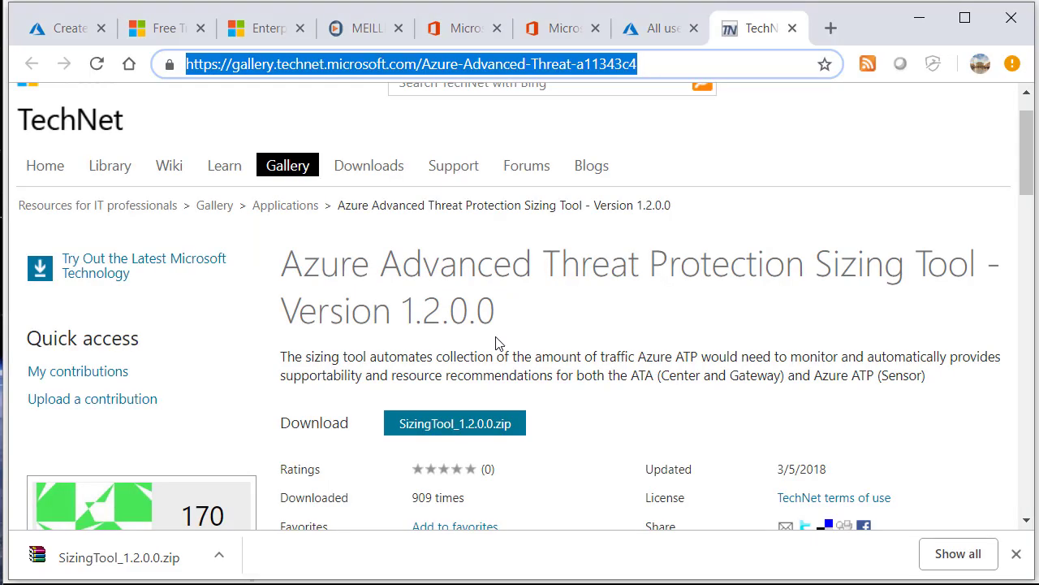
pyautogui.scroll(-1, 494, 301)
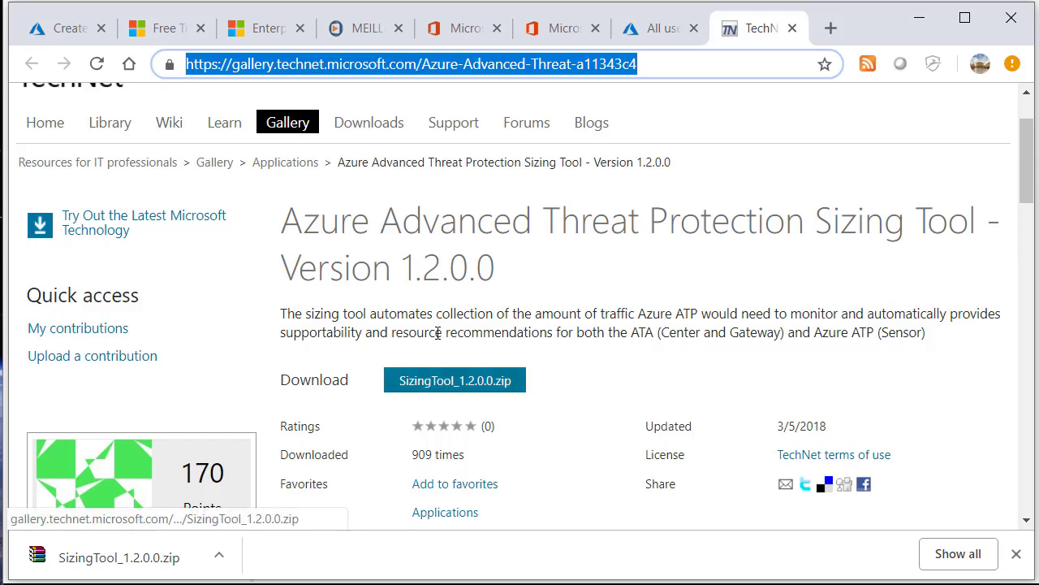
pyautogui.moveTo(326, 314); pyautogui.dragTo(642, 318)
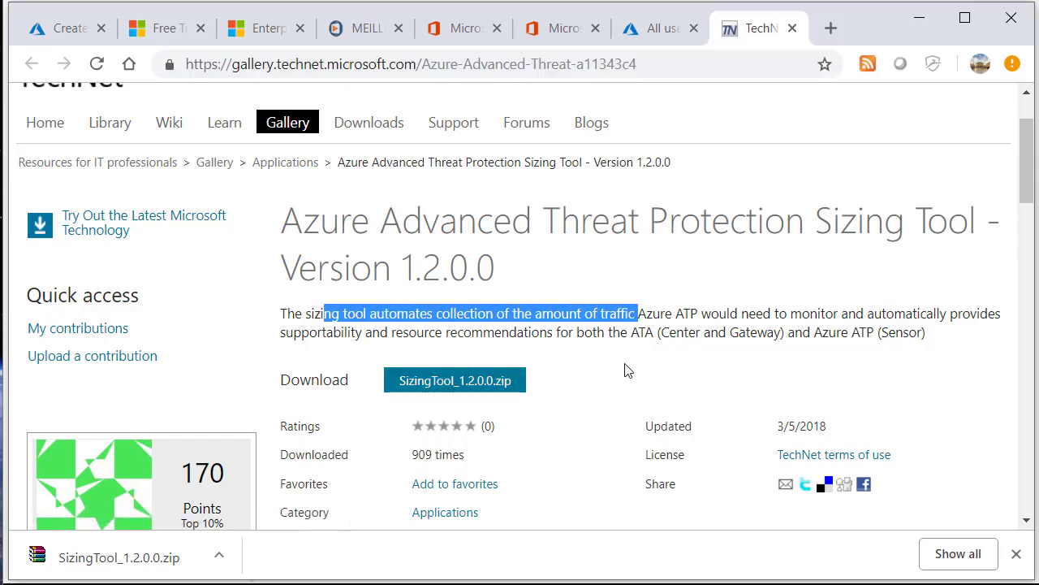
pyautogui.scroll(-2, 630, 357)
pyautogui.scroll(1, 650, 325)
pyautogui.scroll(-6, 487, 268)
pyautogui.scroll(2, 325, 203)
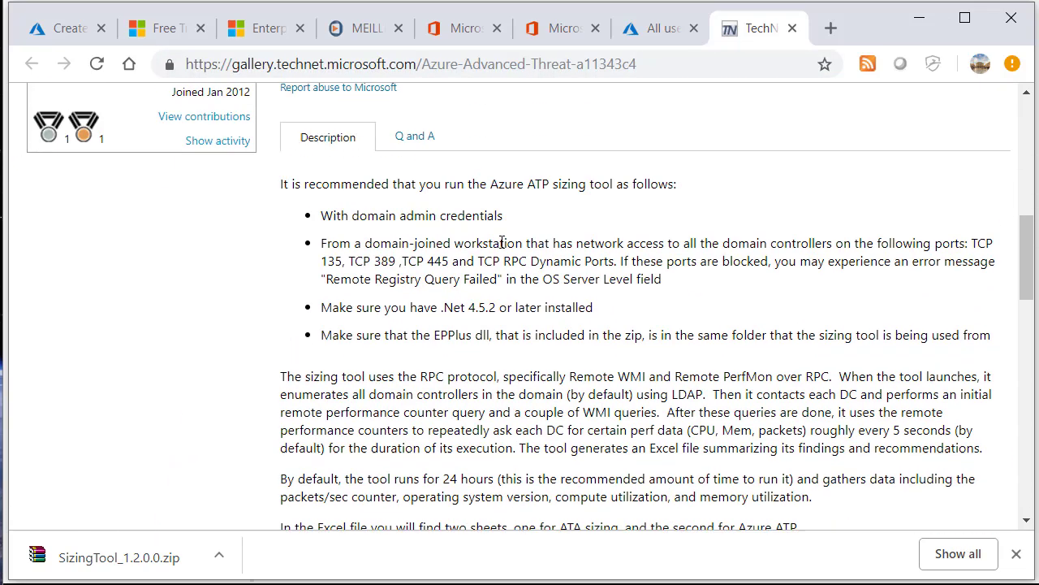
pyautogui.moveTo(281, 184); pyautogui.dragTo(673, 346)
pyautogui.scroll(-1, 673, 346)
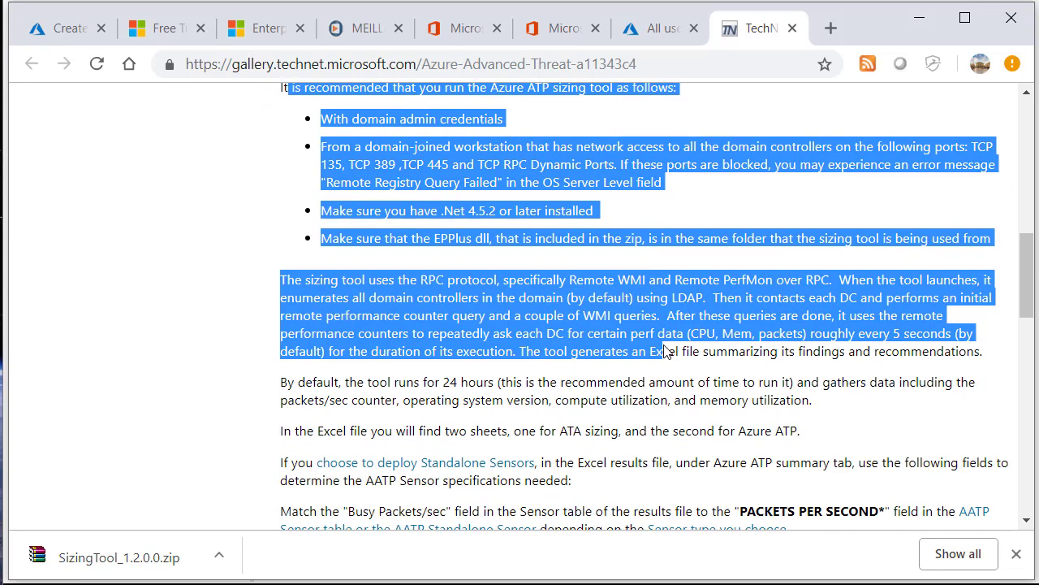
pyautogui.click(525, 262)
pyautogui.scroll(1, 525, 261)
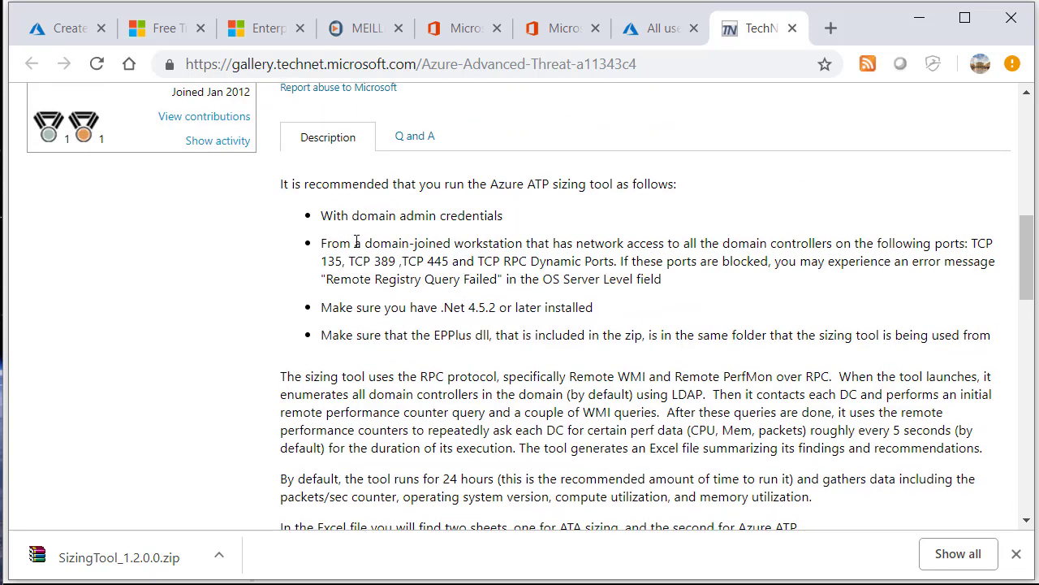
# Examine the recommended run conditions covering the domain-joined workstation, the required TCP ports and the domain admin credentials
pyautogui.moveTo(355, 243); pyautogui.dragTo(648, 243)
pyautogui.click(836, 247)
pyautogui.moveTo(434, 185); pyautogui.dragTo(573, 225)
pyautogui.click(573, 225)
pyautogui.moveTo(322, 261); pyautogui.dragTo(371, 264)
pyautogui.click(374, 264)
pyautogui.moveTo(458, 216); pyautogui.dragTo(542, 276)
pyautogui.scroll(1, 497, 243)
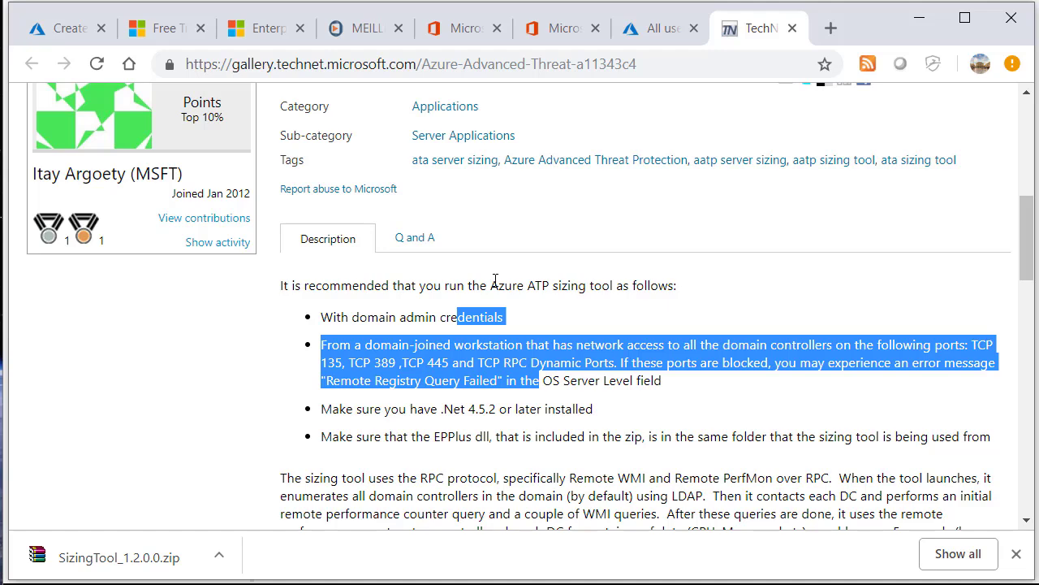
pyautogui.click(574, 346)
pyautogui.moveTo(343, 317); pyautogui.dragTo(504, 316)
pyautogui.click(503, 317)
pyautogui.moveTo(371, 317); pyautogui.dragTo(493, 317)
pyautogui.click(494, 317)
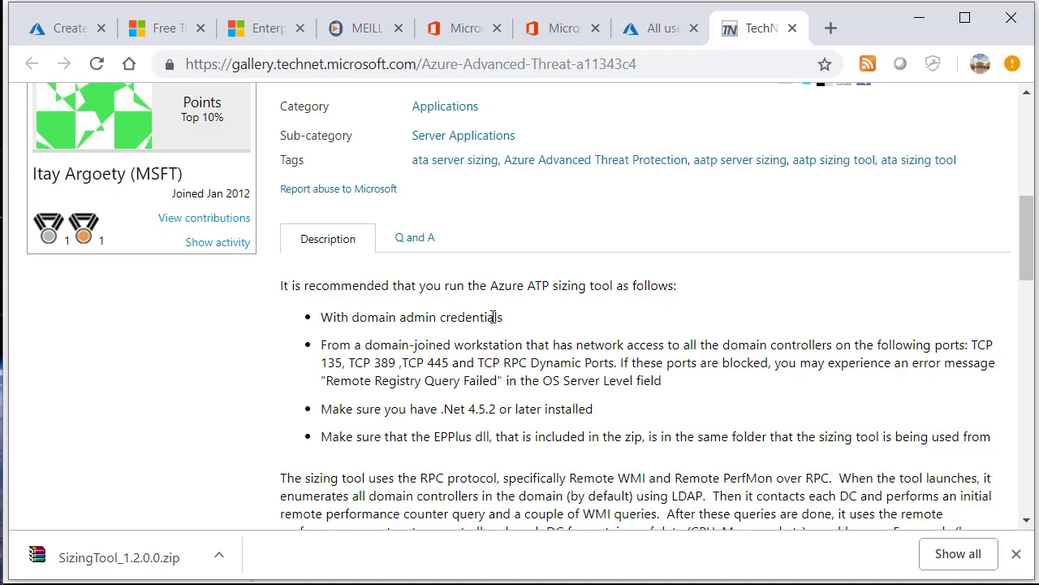
pyautogui.tripleClick(494, 317)
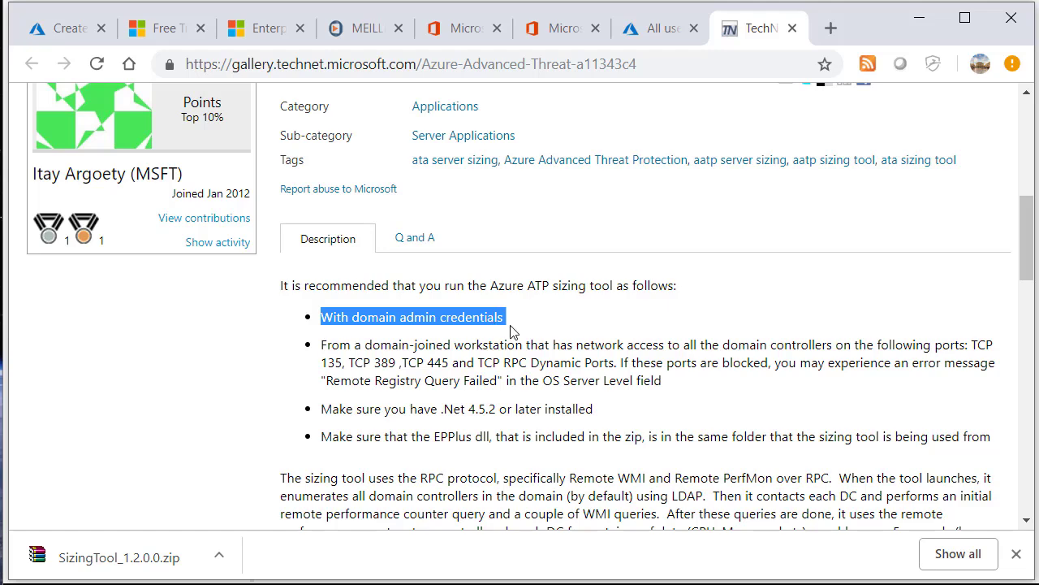
# Examine the .Net 4.5.2 and EPPlus dll requirements and the table of command line parameters for choosing domain controllers
pyautogui.scroll(-1, 512, 331)
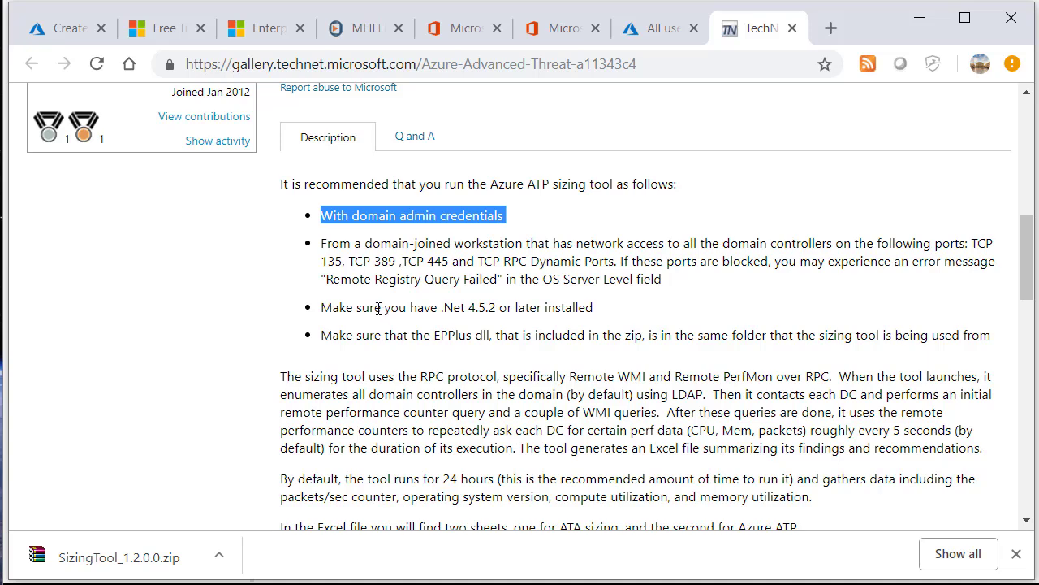
pyautogui.moveTo(375, 307); pyautogui.dragTo(542, 306)
pyautogui.moveTo(443, 307); pyautogui.dragTo(503, 307)
pyautogui.moveTo(639, 307); pyautogui.dragTo(461, 307)
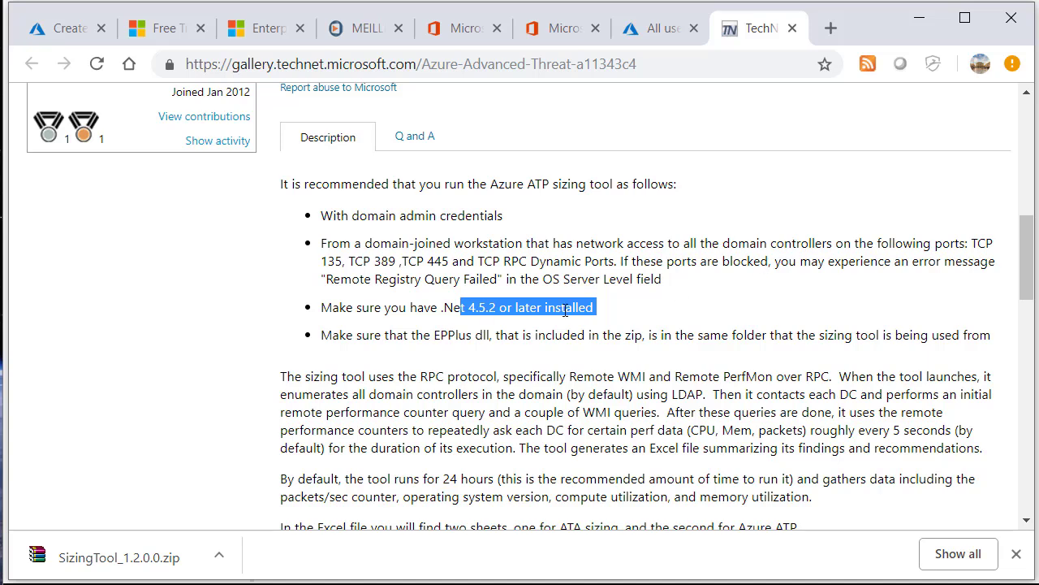
pyautogui.moveTo(414, 333); pyautogui.dragTo(744, 345)
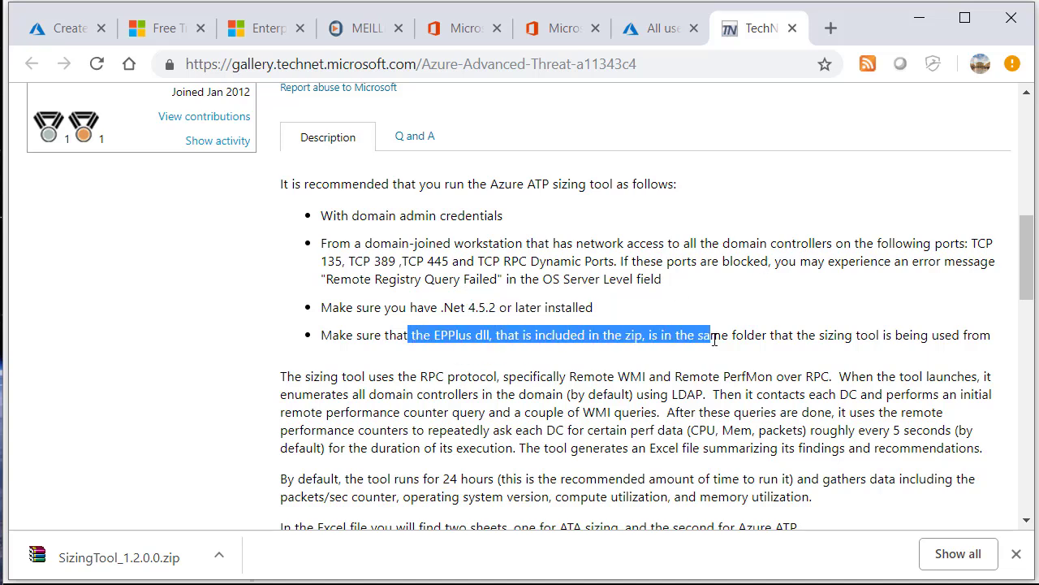
pyautogui.click(744, 344)
pyautogui.scroll(4, 577, 332)
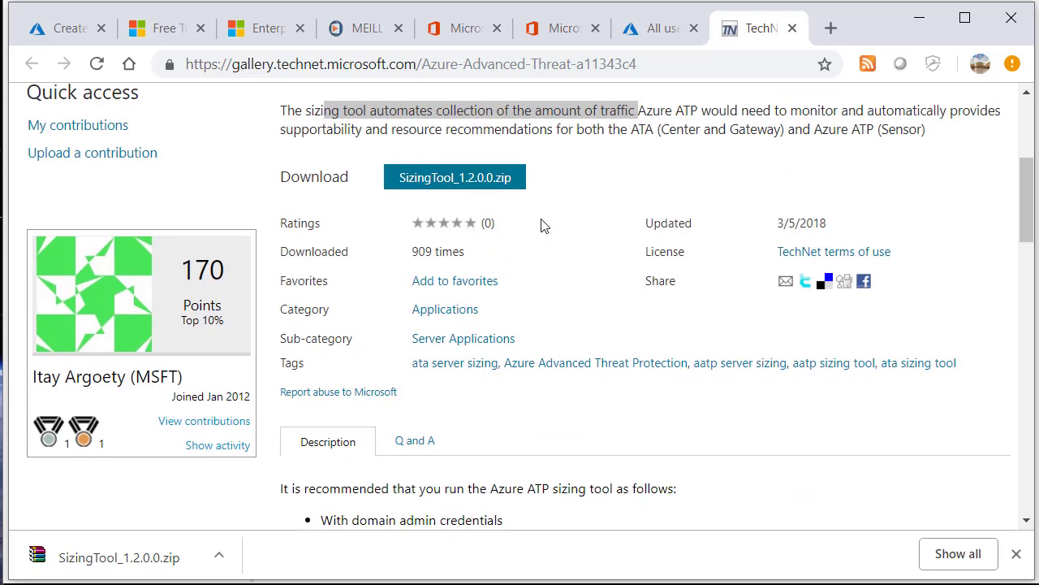
pyautogui.scroll(-6, 726, 287)
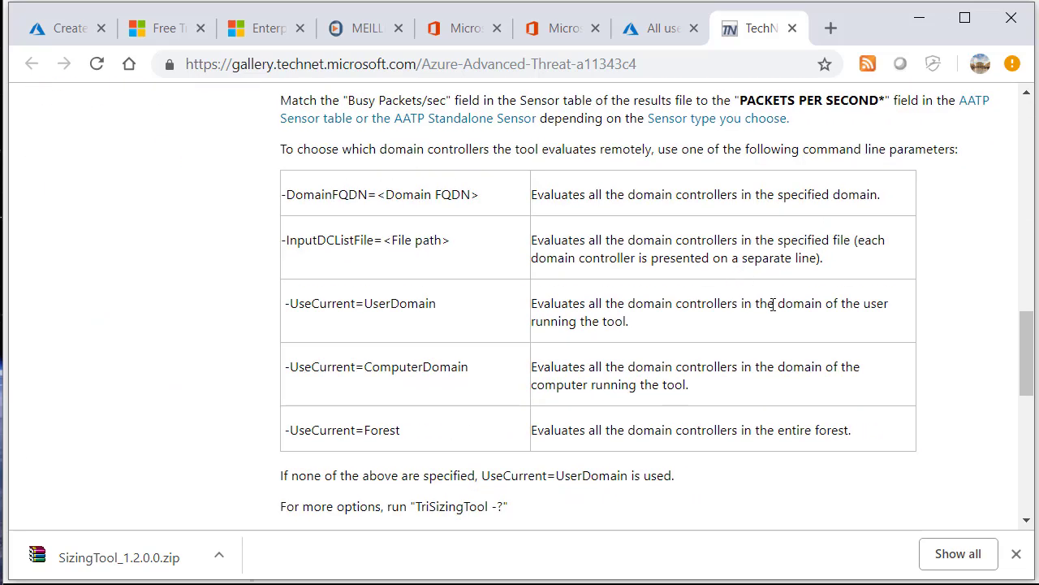
pyautogui.scroll(-2, 743, 294)
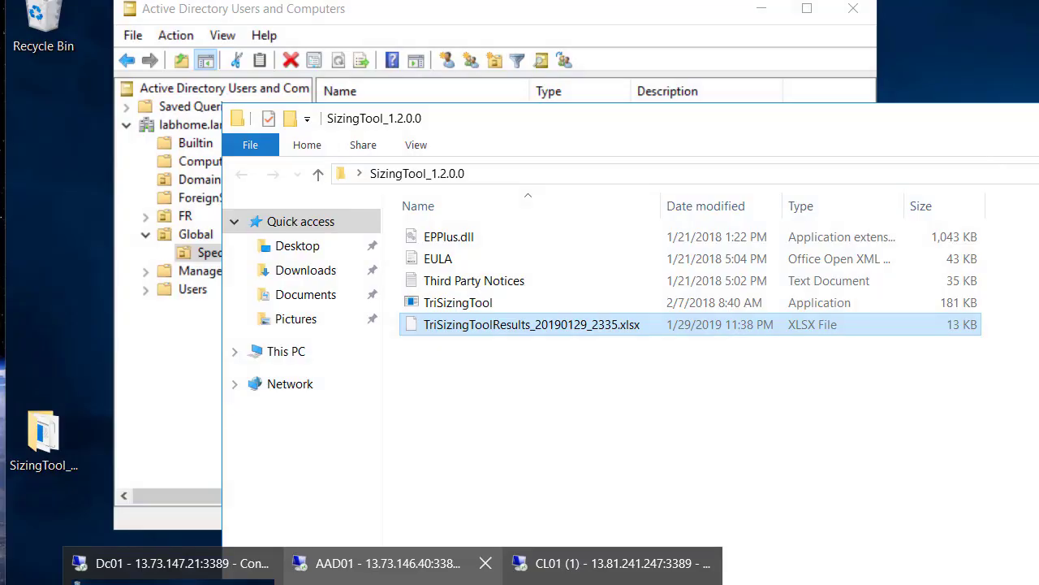
# Switch to the CL01 remote desktop session and reposition the SizingTool_1.2.0.0 folder window to show its files clearly
pyautogui.click(608, 563)
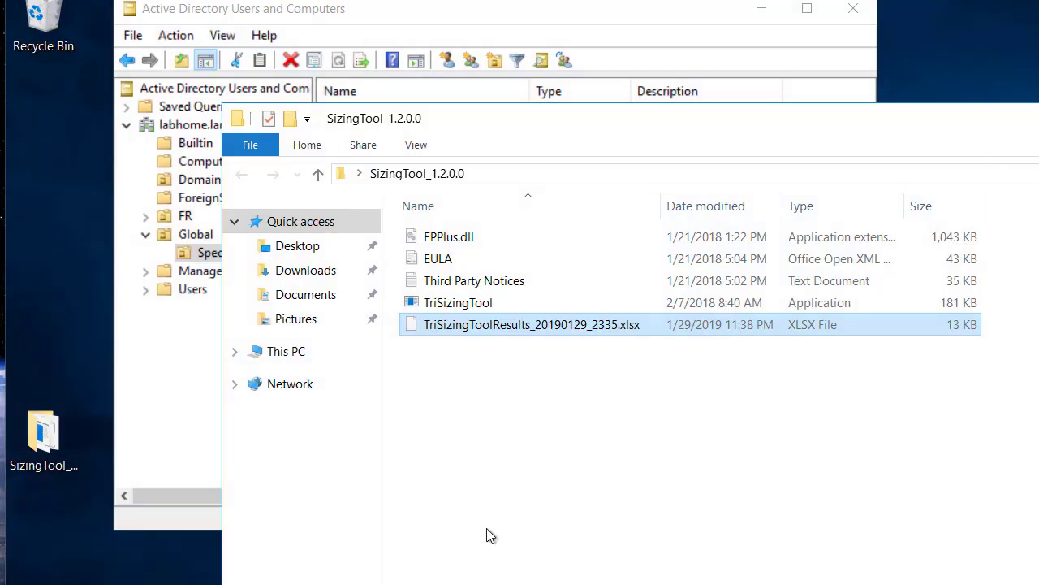
pyautogui.moveTo(679, 143); pyautogui.dragTo(634, 95)
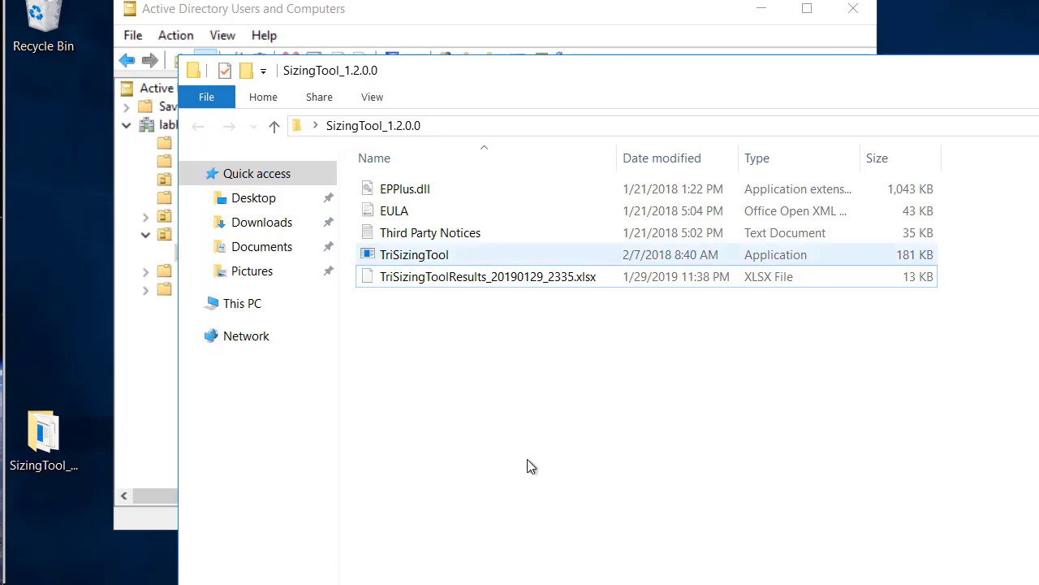
pyautogui.click(438, 254)
pyautogui.click(525, 366)
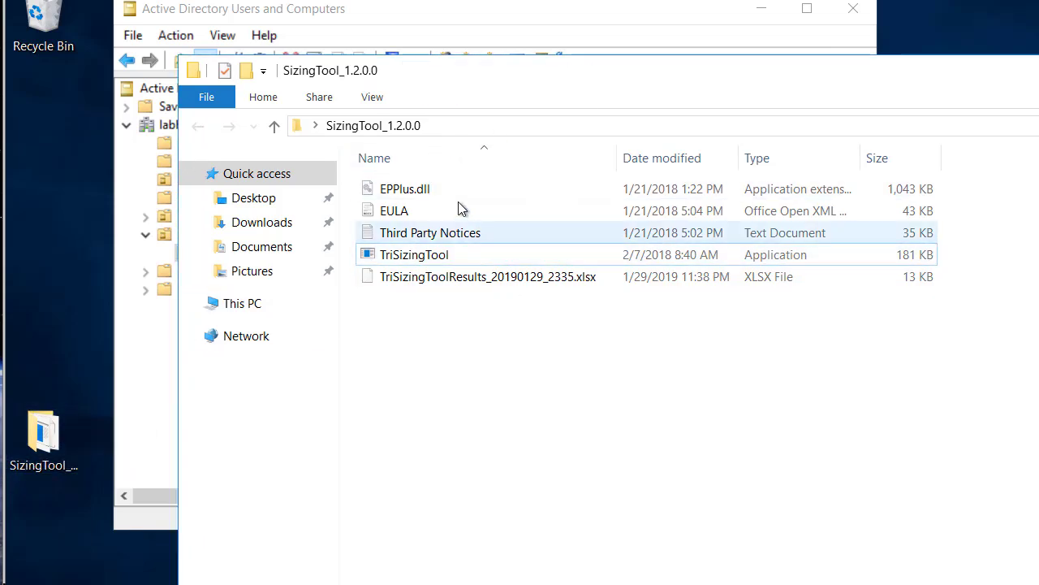
# Review the files in the SizingTool_1.2.0.0 folder, including EPPlus.dll, the TriSizingTool application and the existing results workbook
pyautogui.click(452, 191)
pyautogui.click(449, 211)
pyautogui.click(466, 237)
pyautogui.click(479, 254)
pyautogui.click(479, 278)
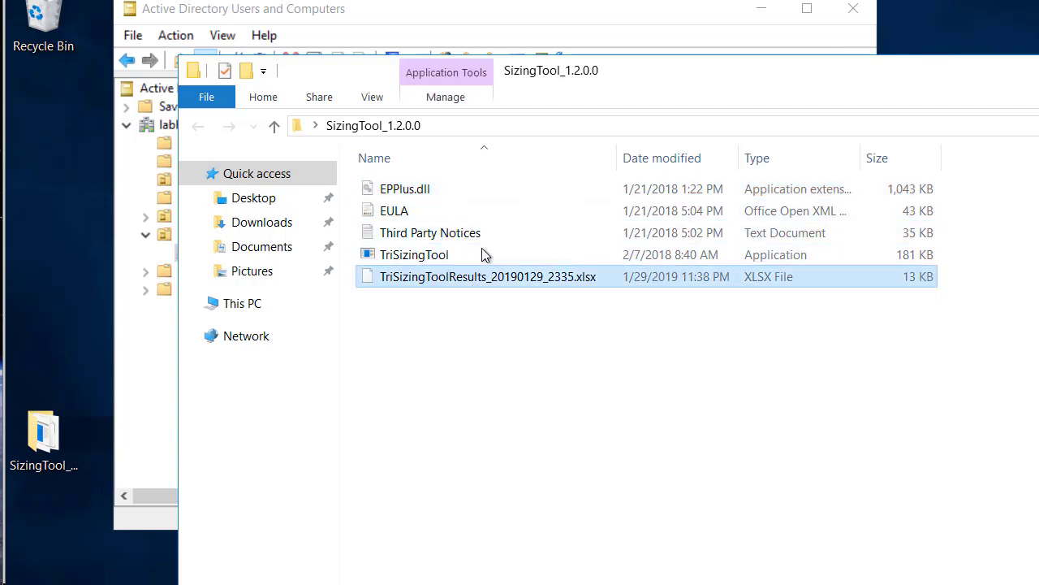
pyautogui.click(475, 236)
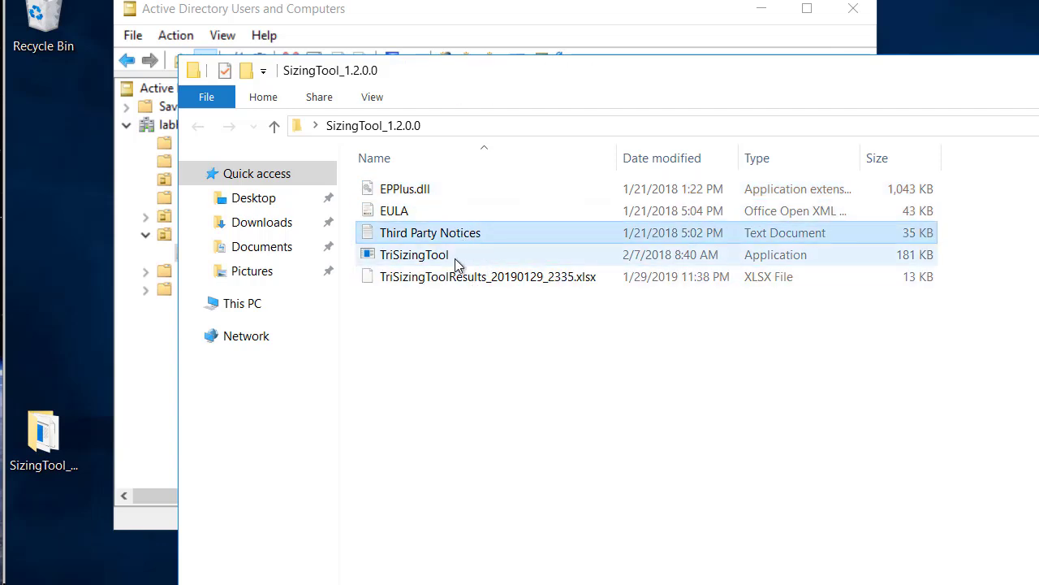
pyautogui.click(455, 257)
pyautogui.click(455, 276)
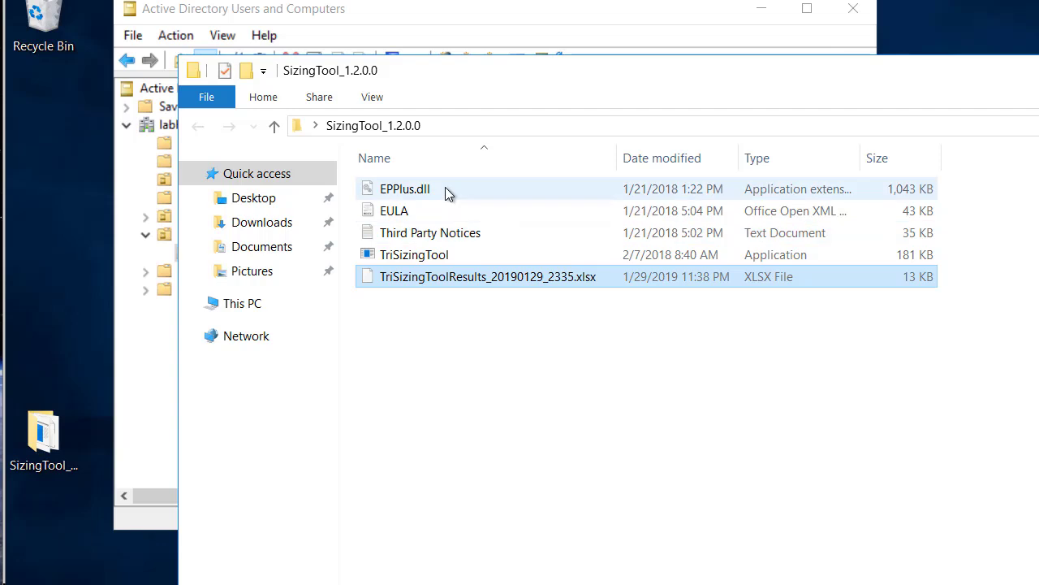
pyautogui.click(446, 189)
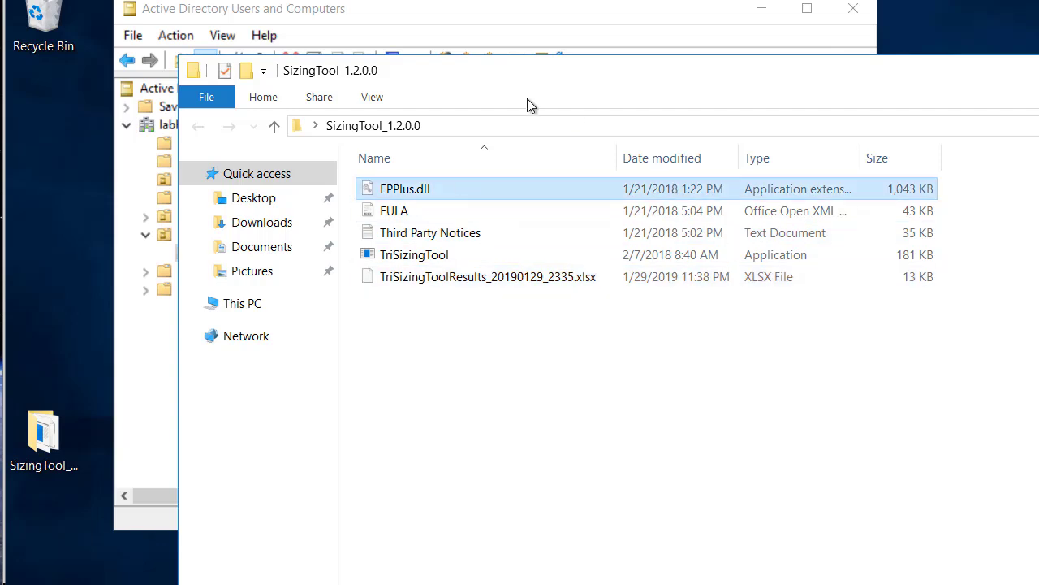
pyautogui.moveTo(532, 69); pyautogui.dragTo(511, 51)
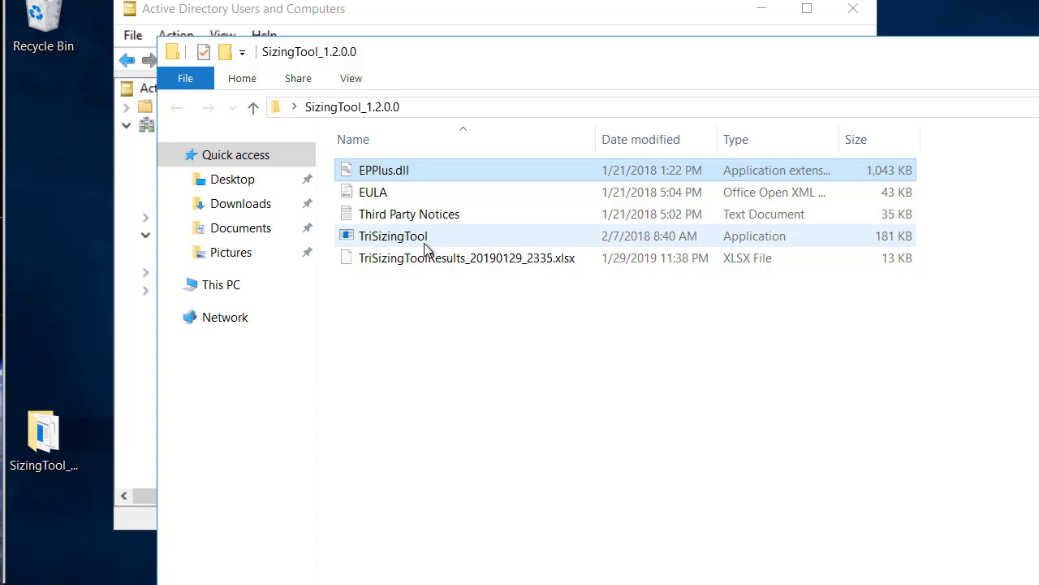
pyautogui.click(459, 399)
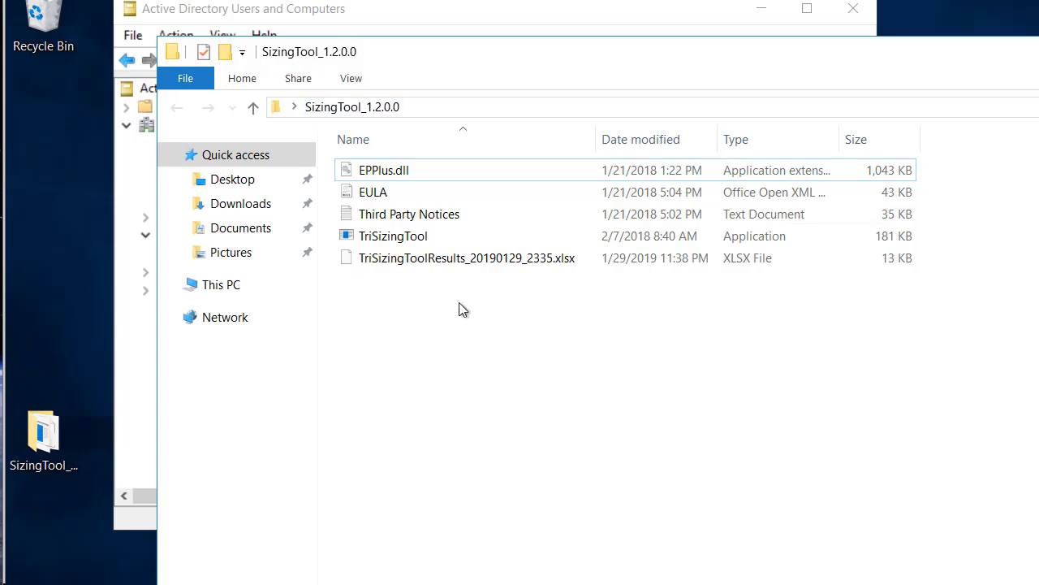
# Run the TriSizingTool application to sample the domain controllers, and stop the collection once the first results are saved
pyautogui.click(379, 237)
pyautogui.doubleClick(377, 234)
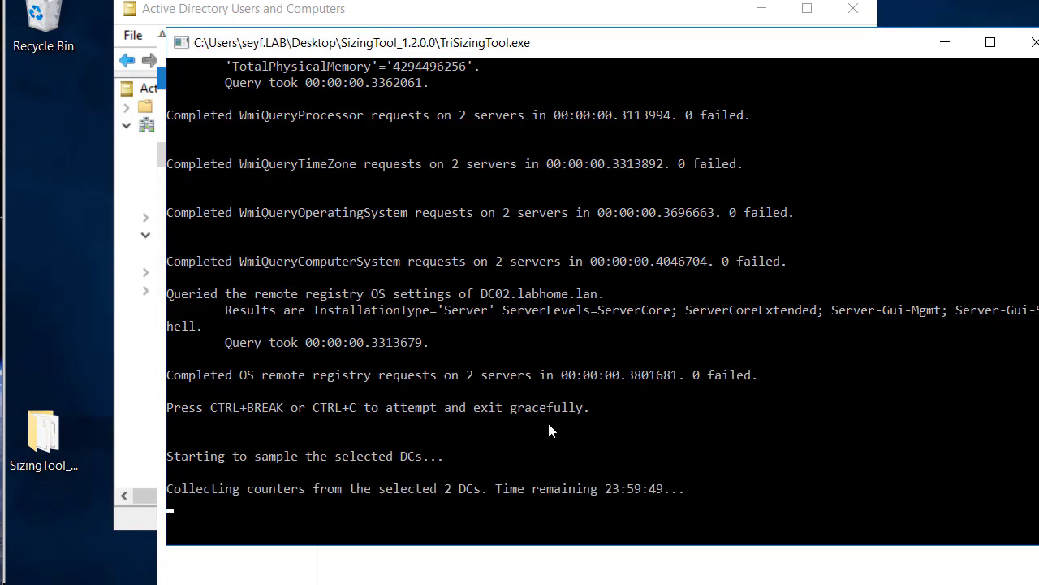
pyautogui.scroll(-1, 497, 401)
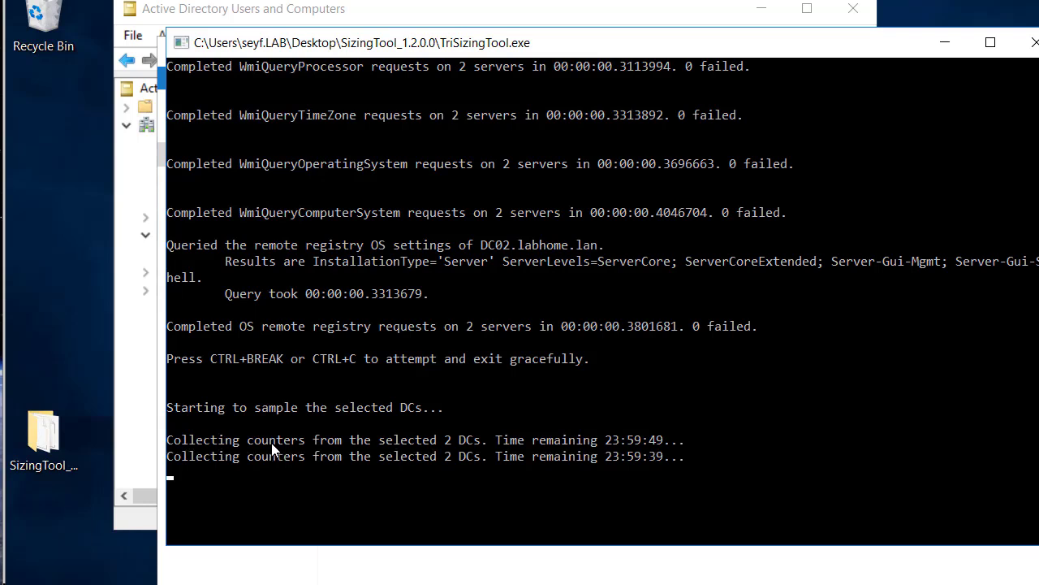
pyautogui.scroll(-1, 284, 422)
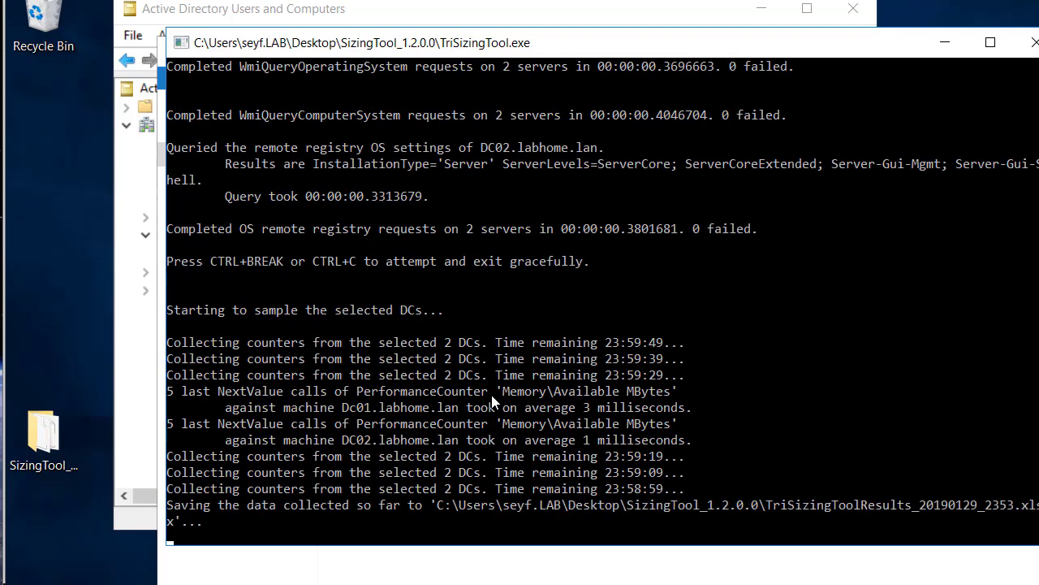
pyautogui.scroll(-1, 479, 358)
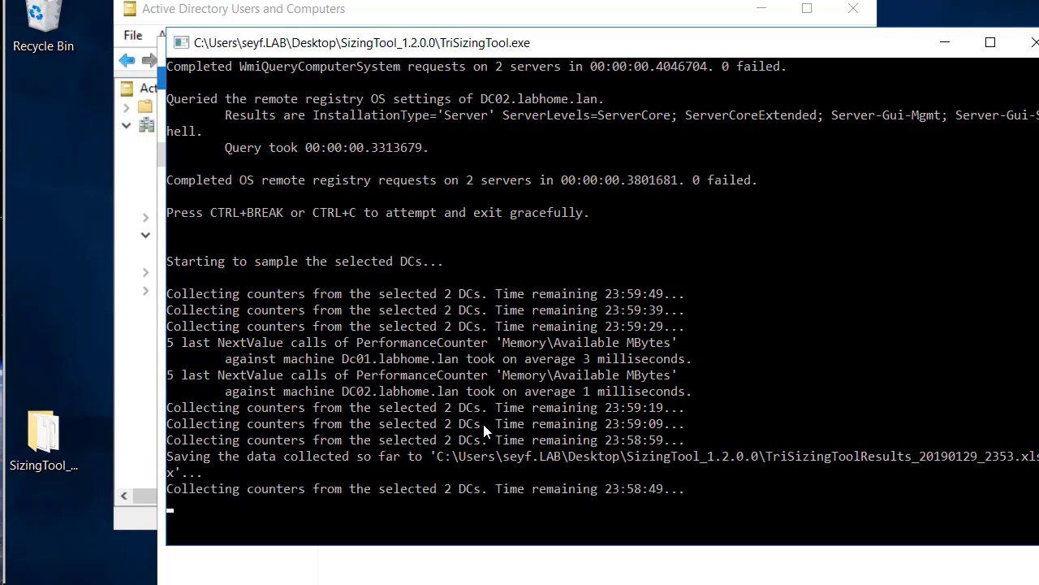
pyautogui.hotkey('ctrl', 'c')
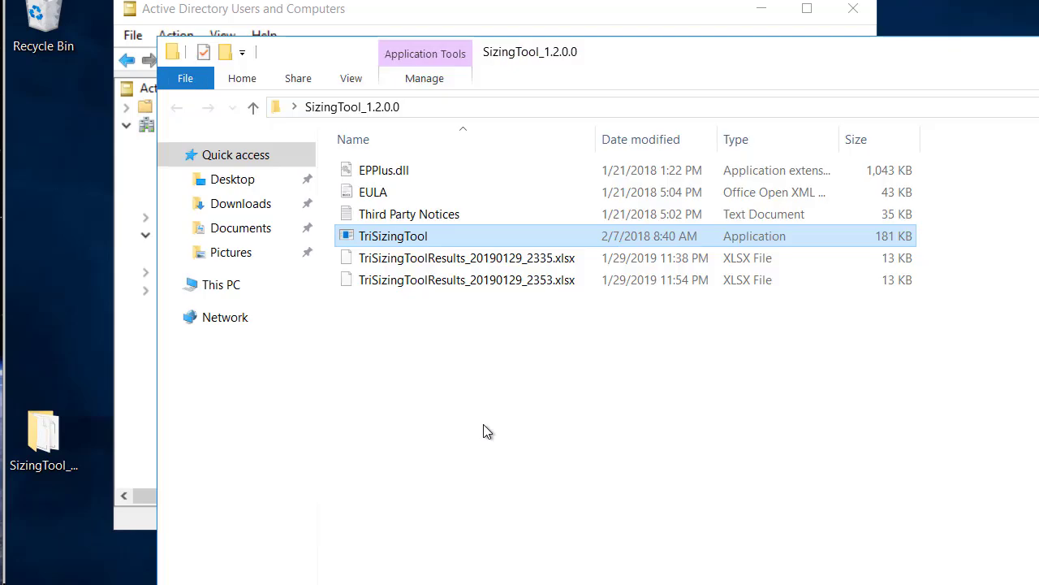
# Sort the folder by modification date with the newest first and select TriSizingToolResults_20190129_2353.xlsx
pyautogui.click(665, 402)
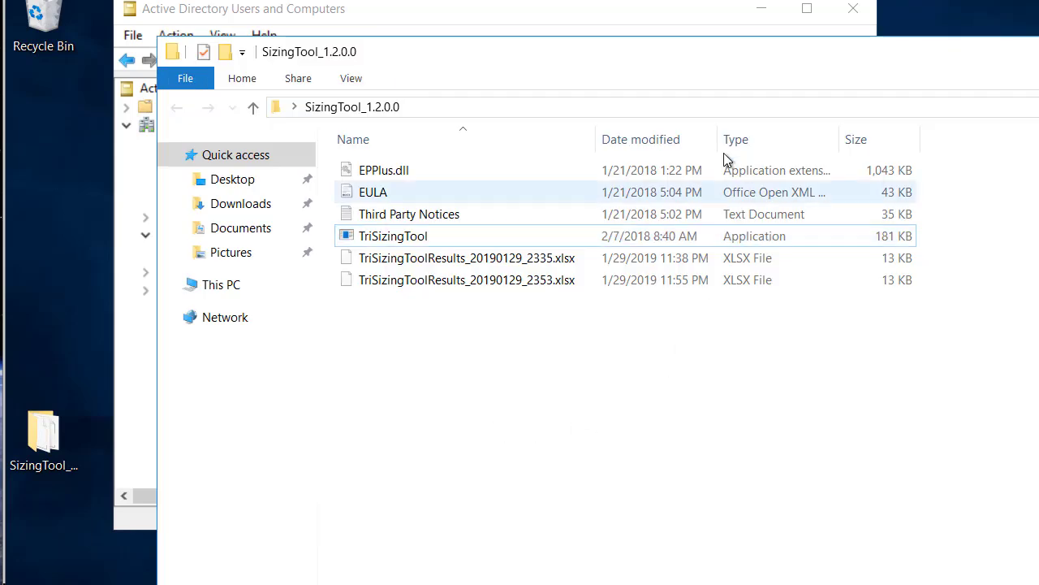
pyautogui.click(636, 145)
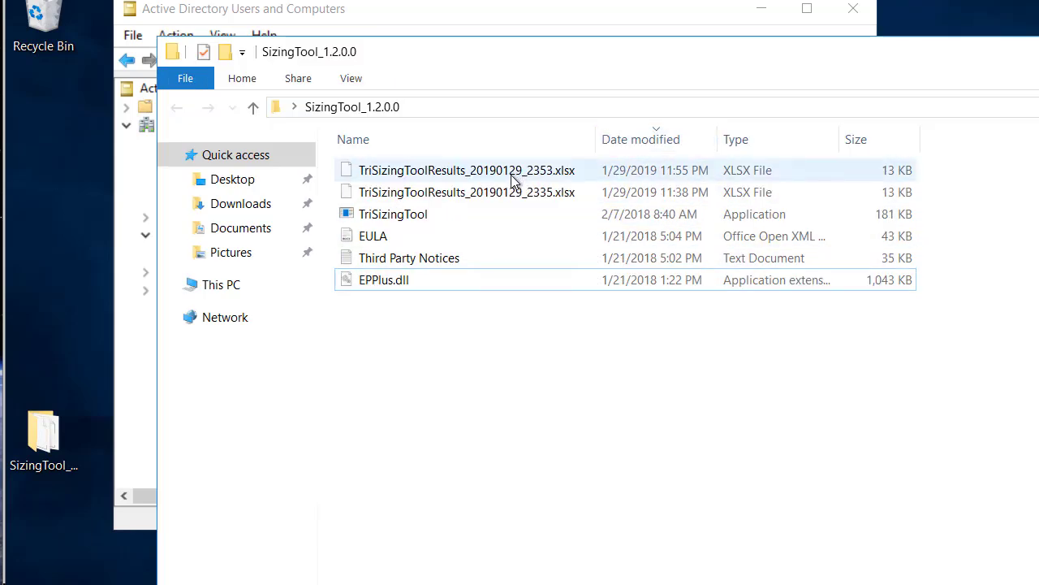
pyautogui.click(559, 172)
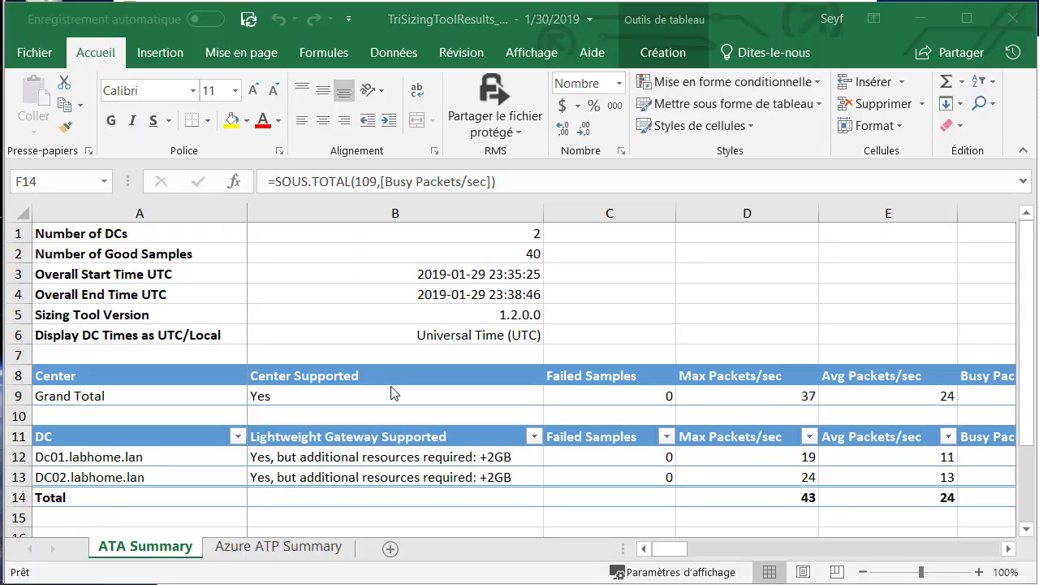
# Switch to Excel and examine the ATA Summary sheet of TriSizingToolResults_20190129_2335.xlsx, including its domain controller and packet figures
pyautogui.click(494, 297)
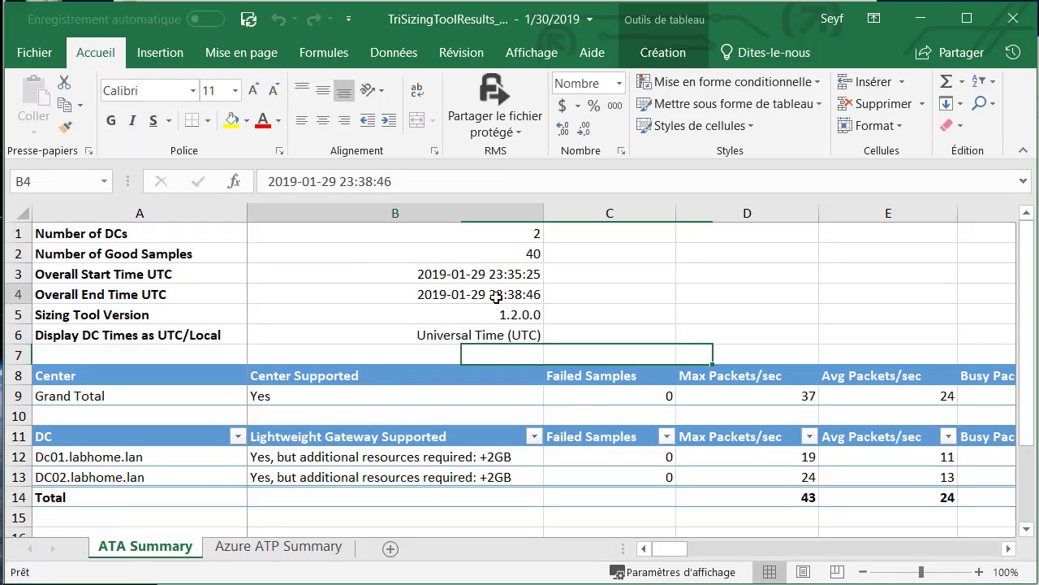
pyautogui.click(276, 546)
pyautogui.click(171, 552)
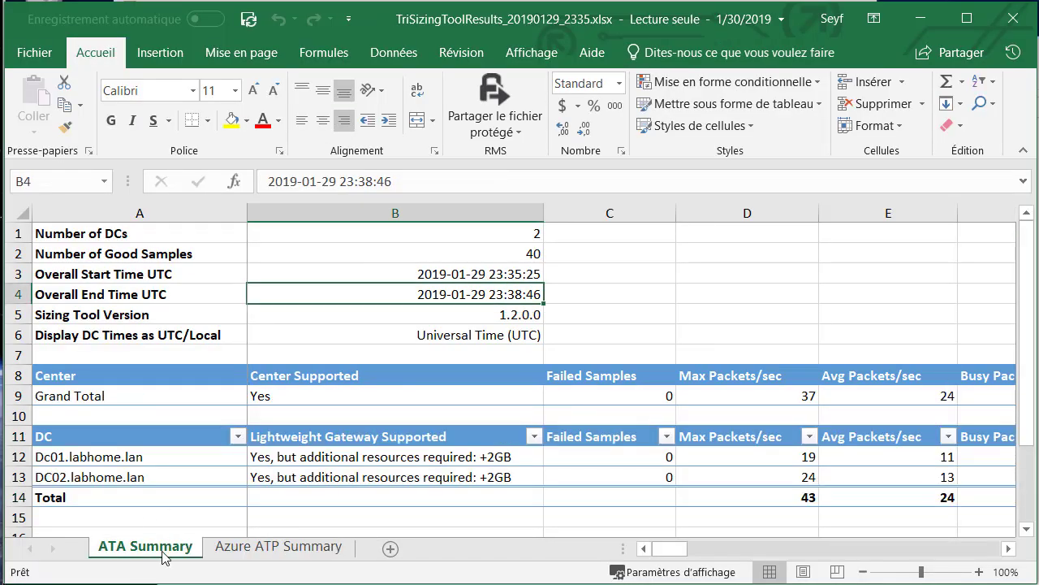
pyautogui.moveTo(99, 257); pyautogui.dragTo(755, 480)
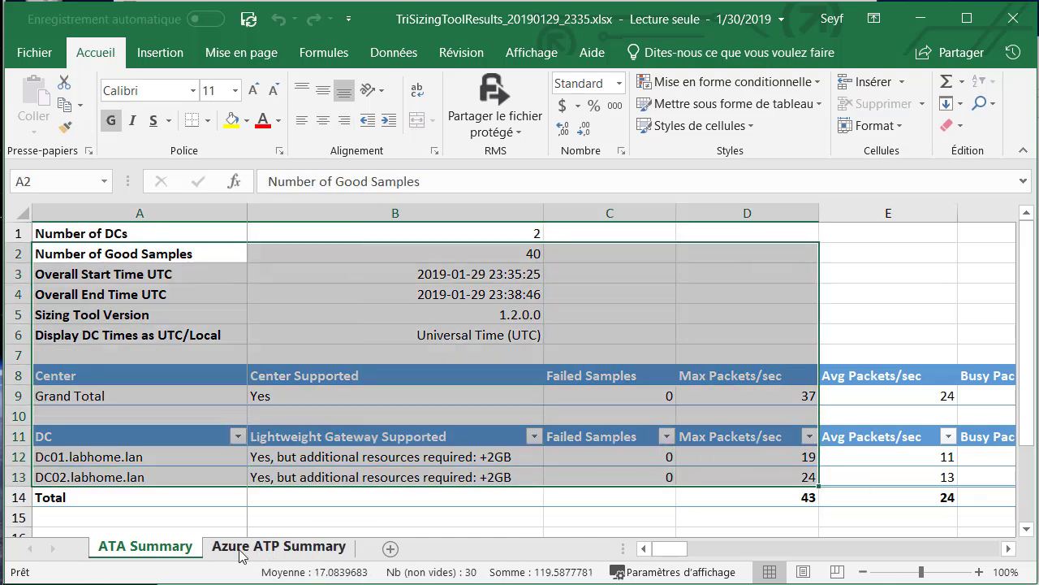
# Open the Azure ATP Summary sheet and examine its overview rows, from the number of DCs to the sizing tool version and time display
pyautogui.click(284, 553)
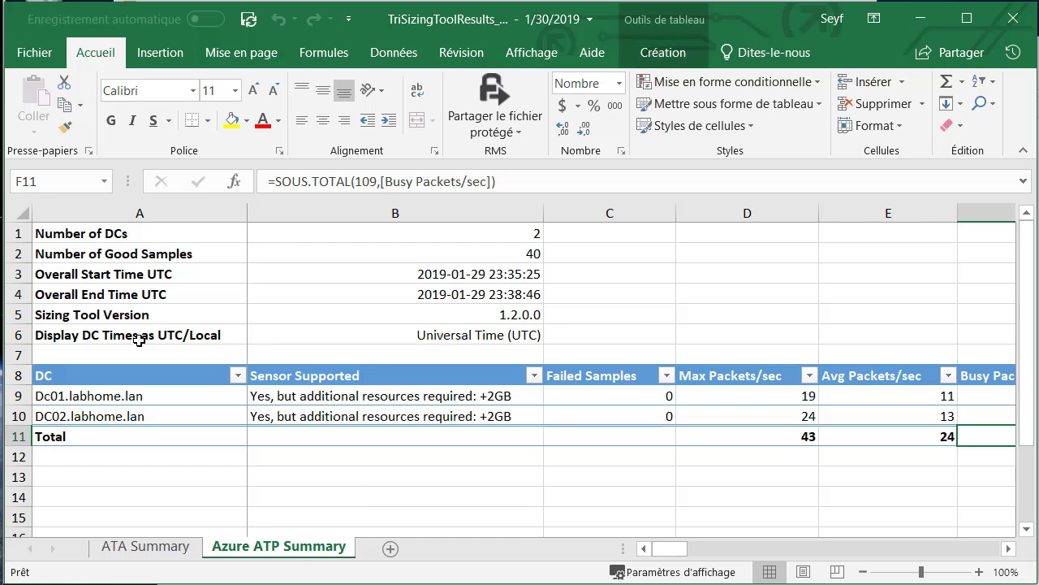
pyautogui.click(87, 244)
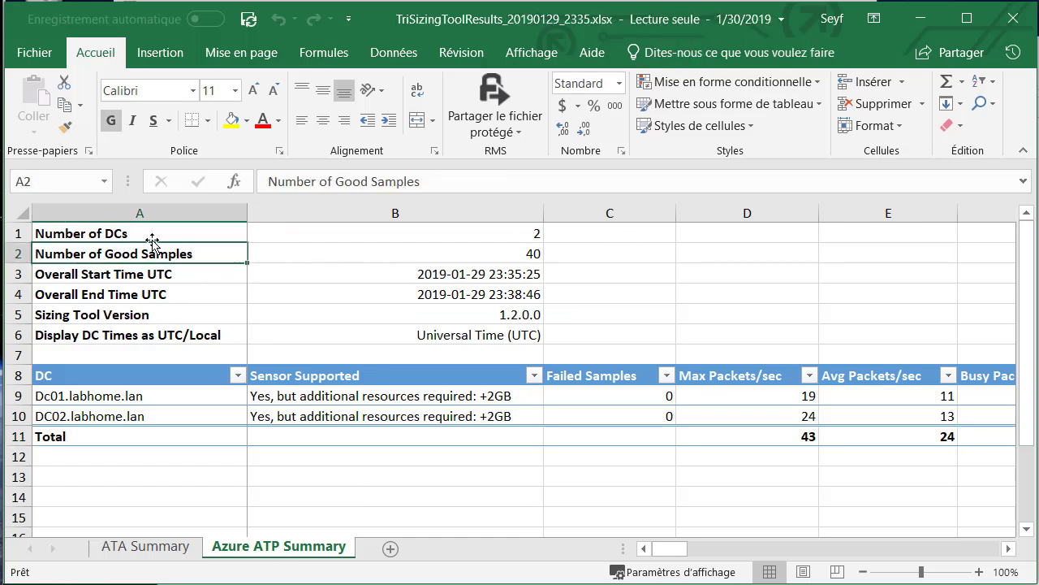
pyautogui.click(205, 236)
pyautogui.click(448, 234)
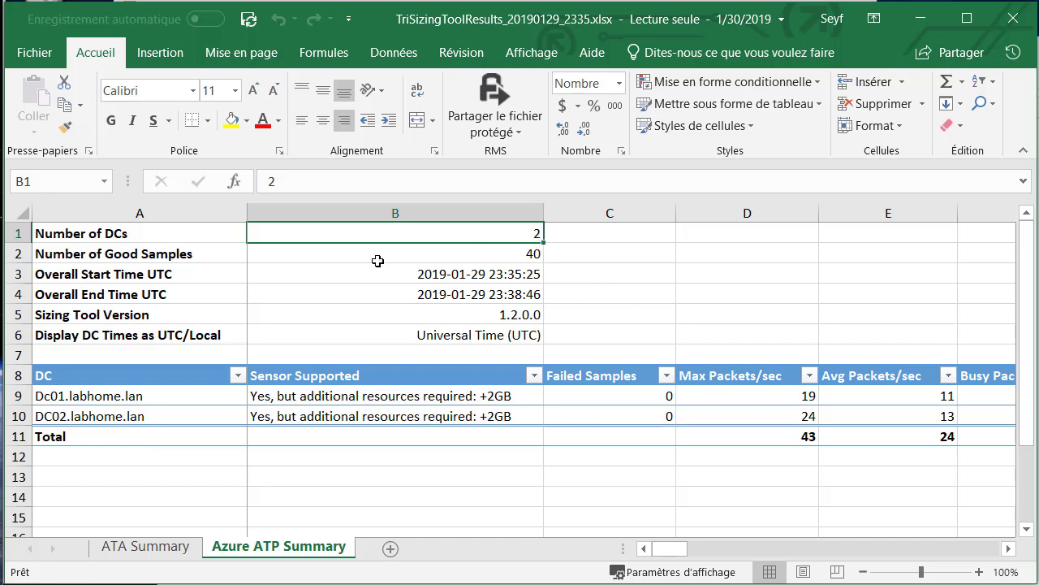
pyautogui.click(448, 273)
pyautogui.click(154, 275)
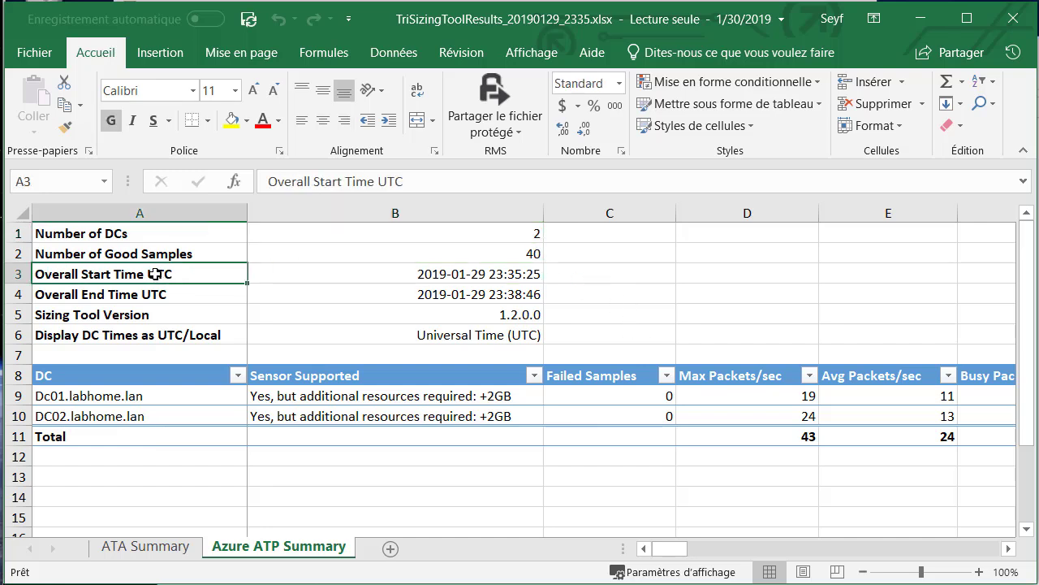
pyautogui.click(203, 297)
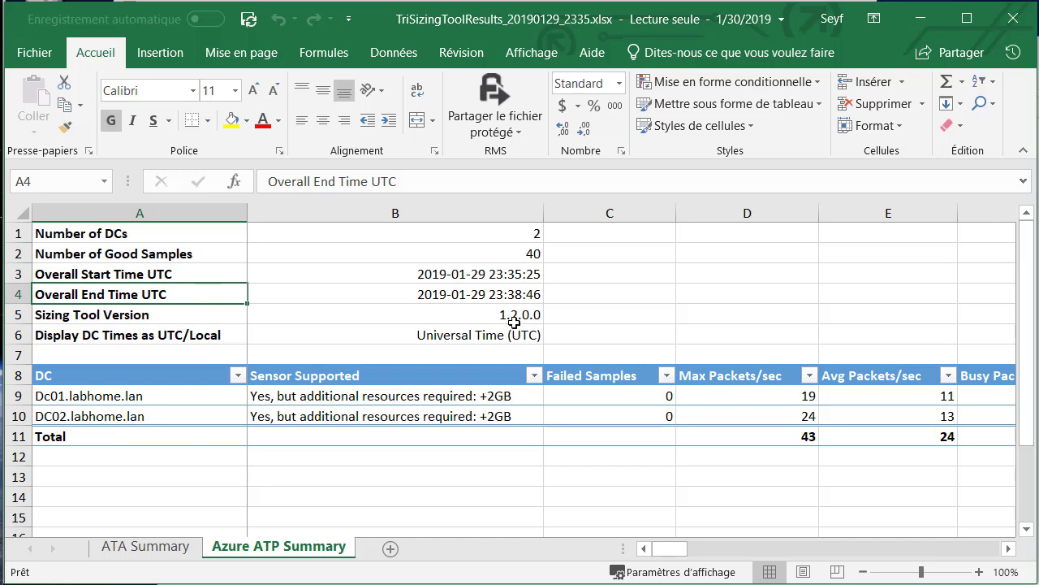
pyautogui.click(438, 315)
pyautogui.click(146, 333)
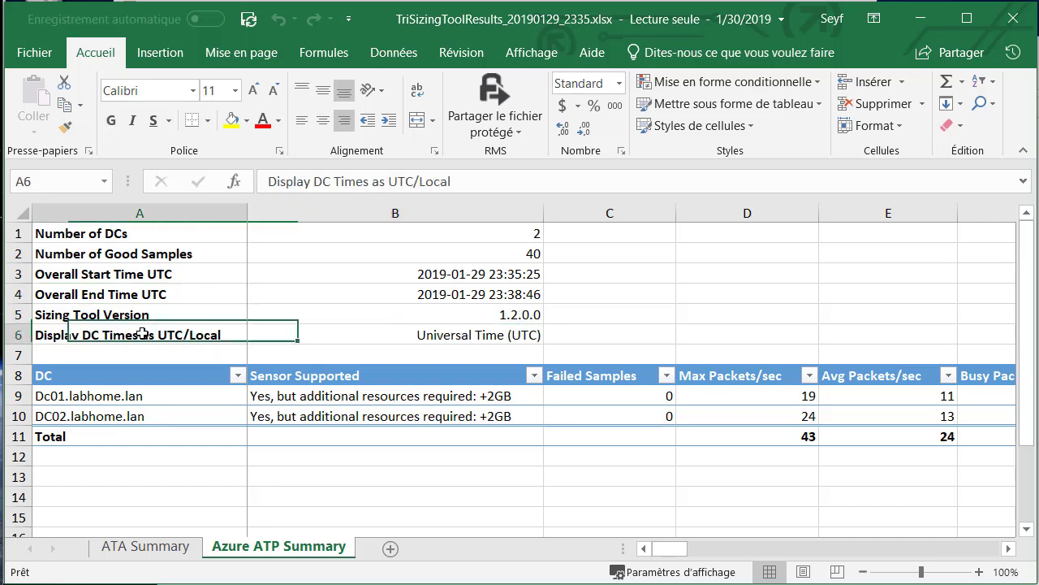
# Set Display DC Times as UTC/Local to Local DC Time on the Azure ATP Summary sheet
pyautogui.click(422, 335)
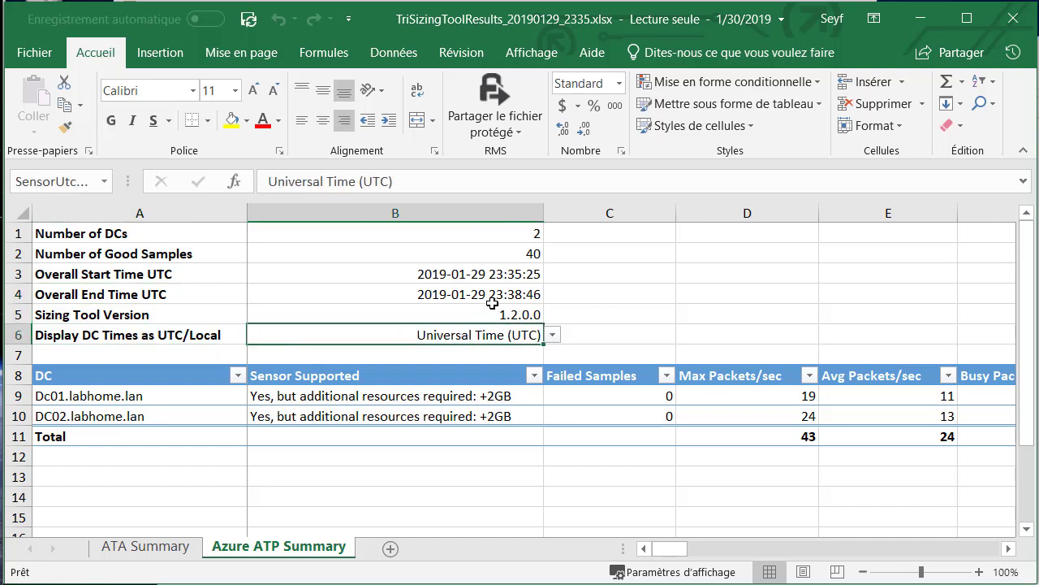
pyautogui.click(552, 335)
pyautogui.click(511, 365)
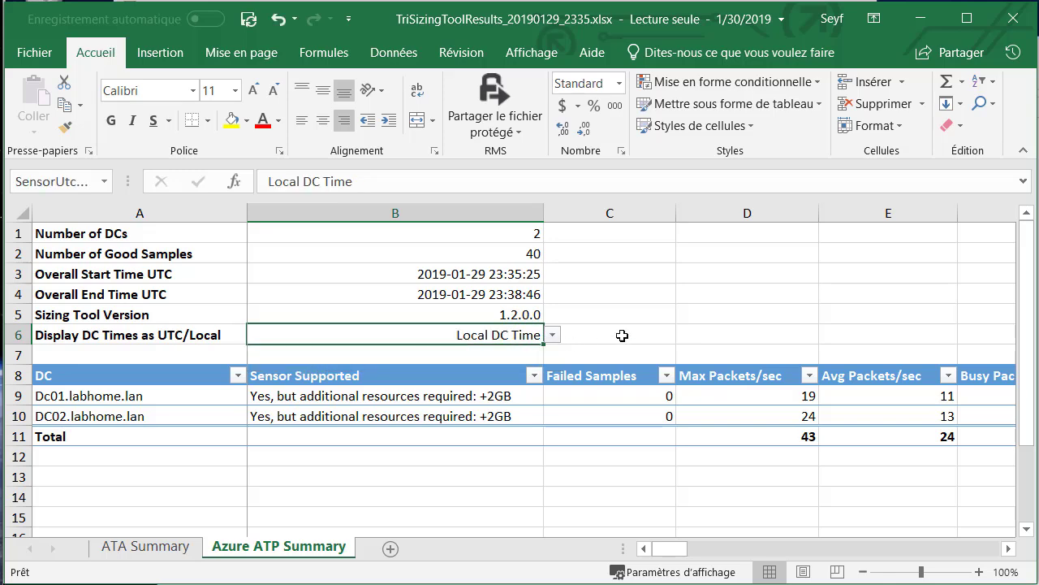
pyautogui.click(623, 334)
pyautogui.scroll(-1, 609, 325)
pyautogui.scroll(1, 244, 366)
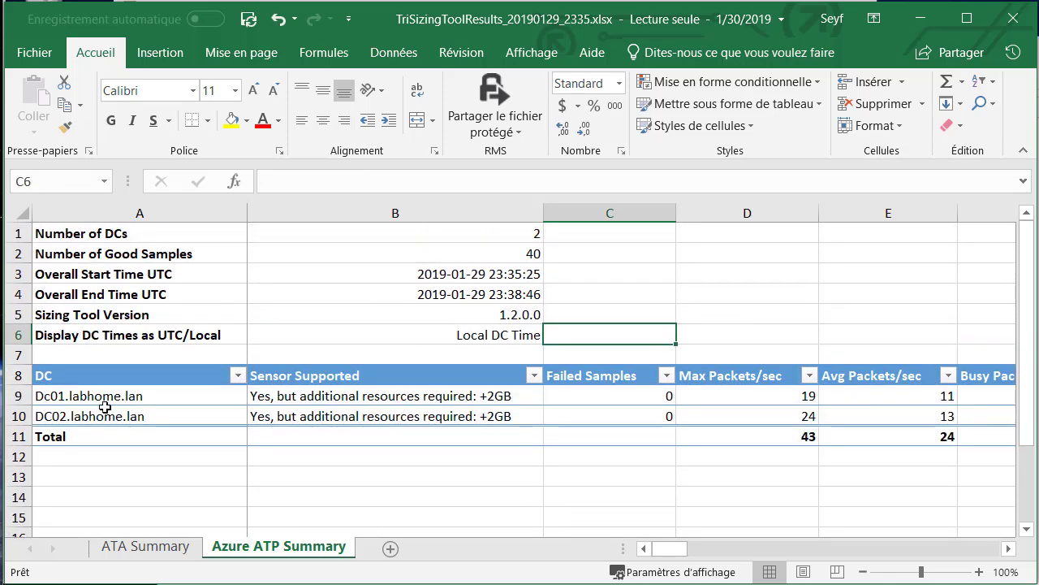
# Examine the listed domain controllers and their Sensor Supported entries, including the additional resources required for Dc01.labhome.lan
pyautogui.click(109, 390)
pyautogui.moveTo(109, 390); pyautogui.dragTo(109, 438)
pyautogui.click(397, 470)
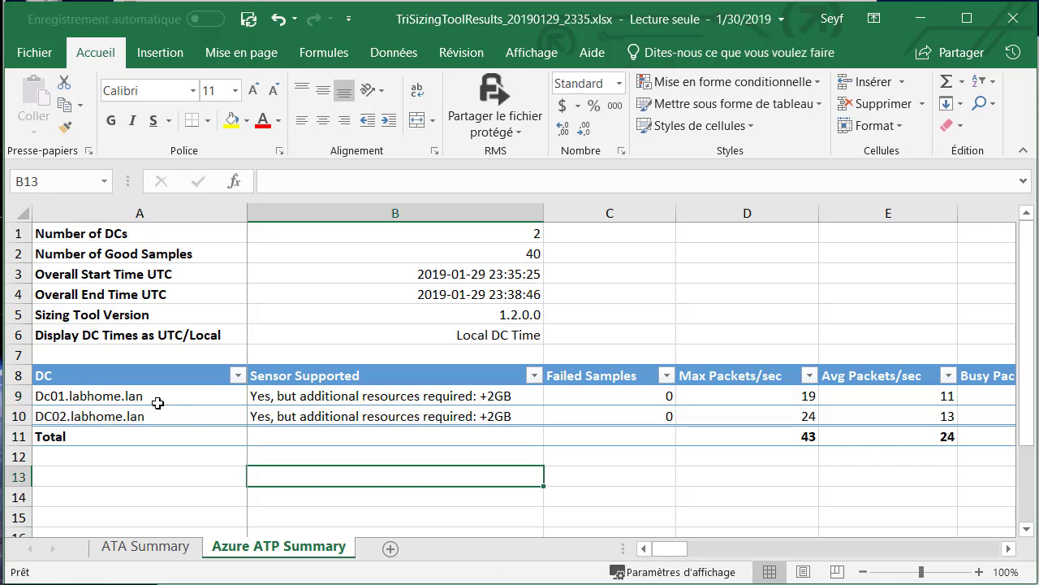
pyautogui.click(142, 397)
pyautogui.moveTo(142, 408); pyautogui.dragTo(142, 416)
pyautogui.click(429, 457)
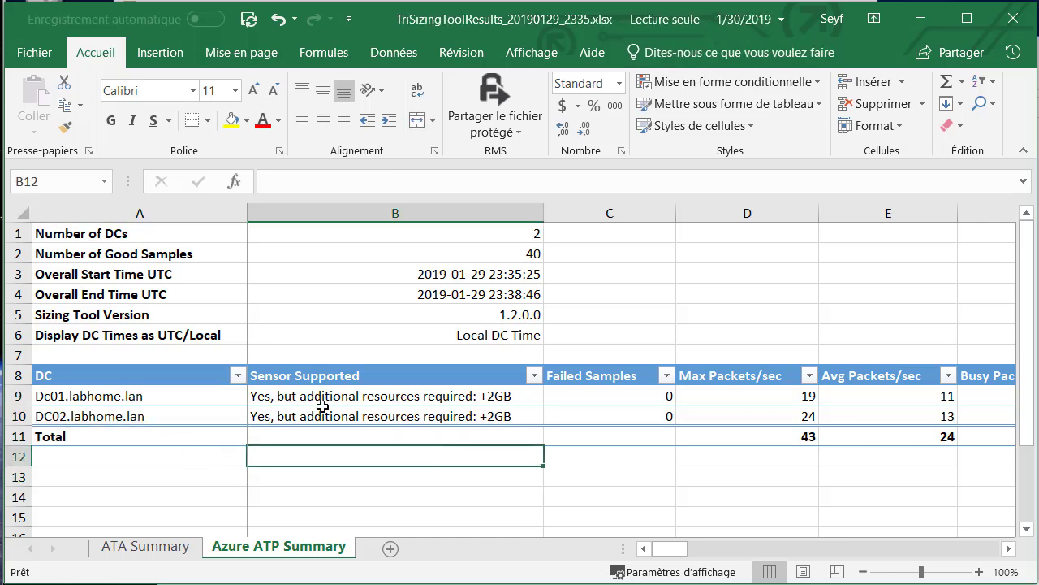
pyautogui.click(279, 399)
pyautogui.click(278, 374)
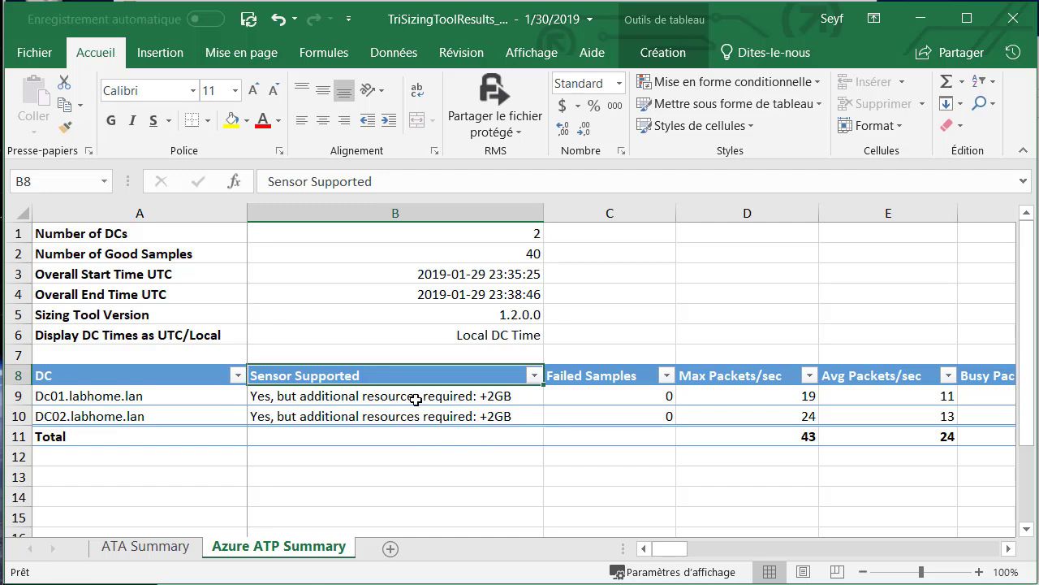
pyautogui.click(396, 434)
pyautogui.click(275, 397)
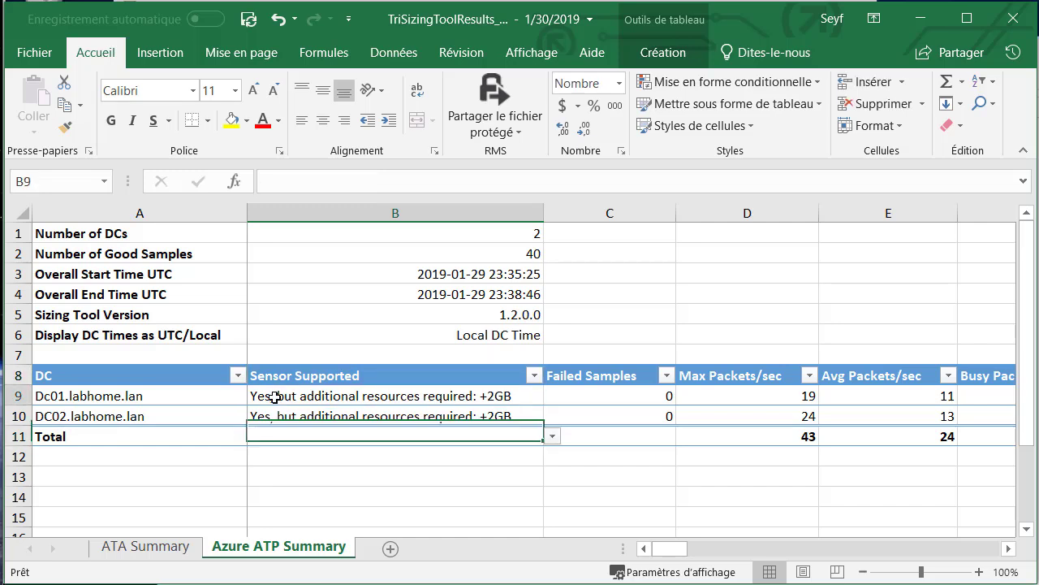
pyautogui.doubleClick(430, 395)
pyautogui.moveTo(515, 397); pyautogui.dragTo(473, 395)
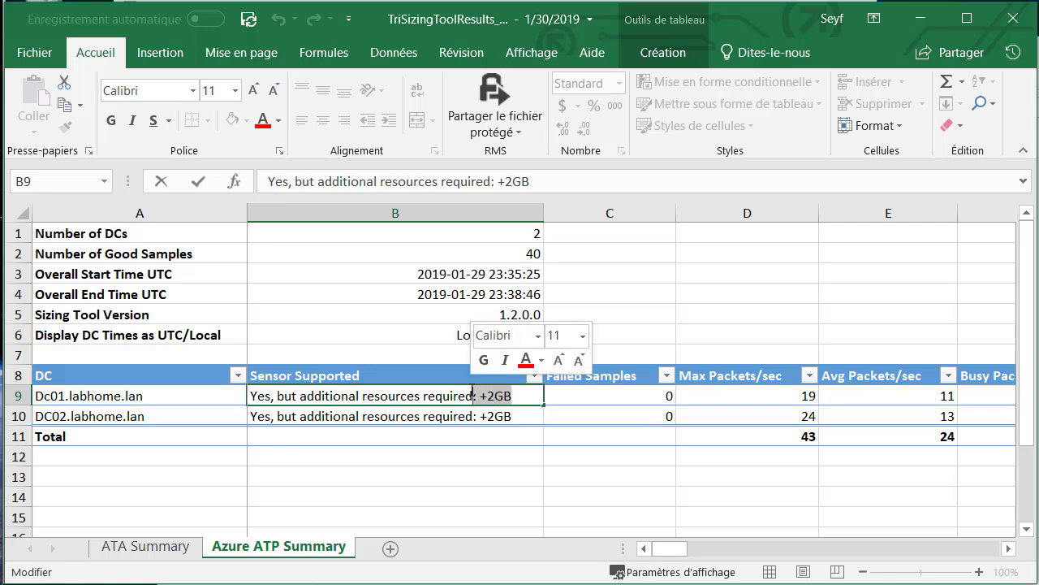
pyautogui.click(522, 473)
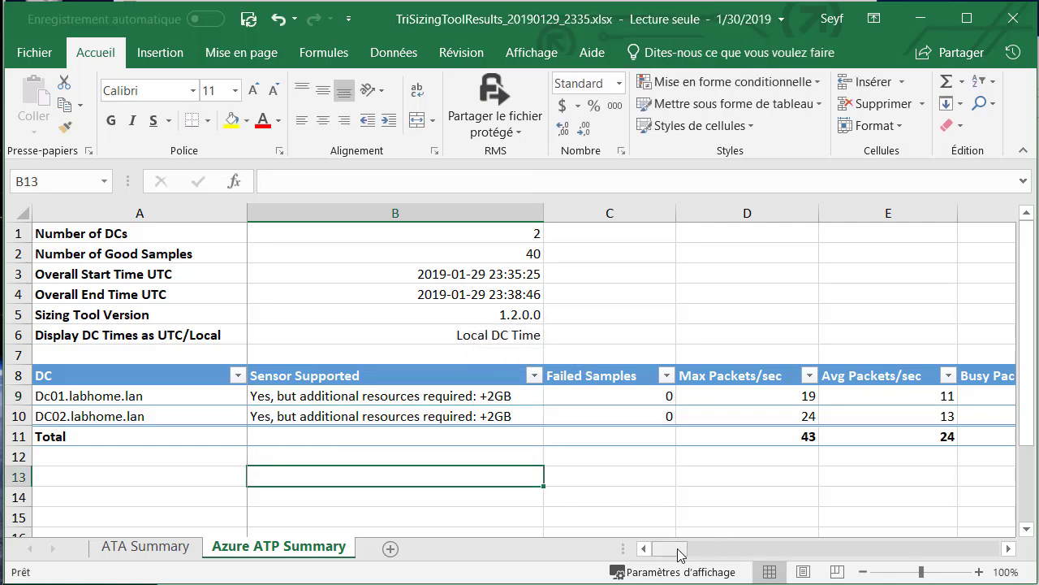
# Examine the Max, Avg and Busy Packets/sec columns for the domain controllers in the Azure ATP Summary table
pyautogui.moveTo(673, 552); pyautogui.dragTo(684, 549)
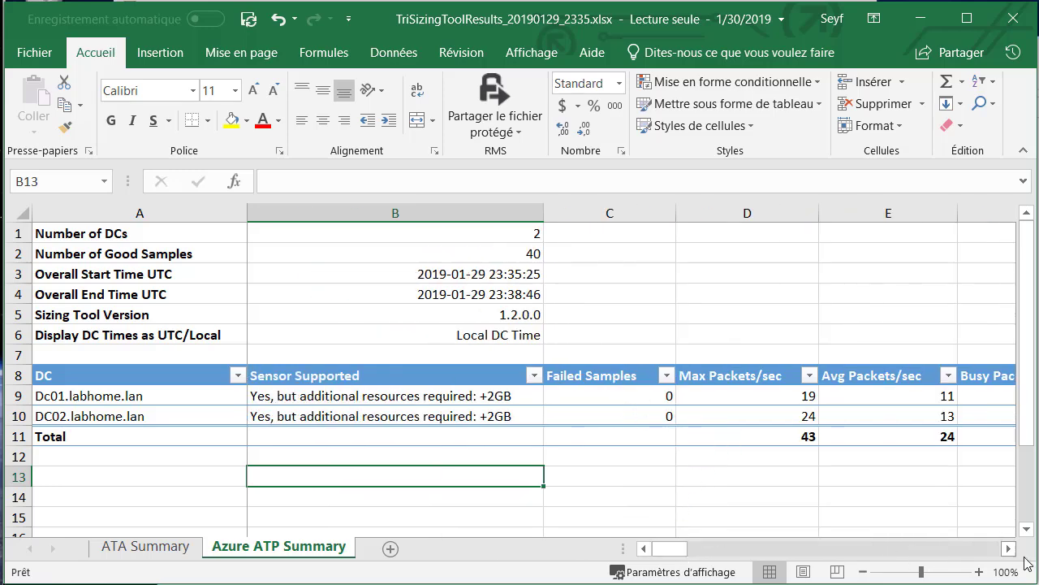
pyautogui.click(1012, 550)
pyautogui.click(1011, 549)
pyautogui.click(703, 398)
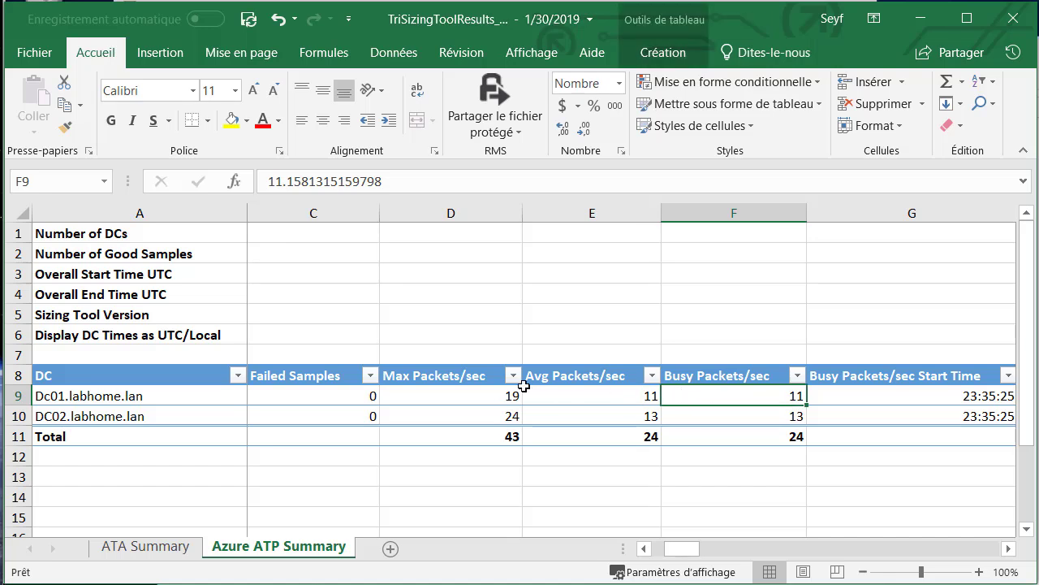
pyautogui.click(476, 376)
pyautogui.click(592, 376)
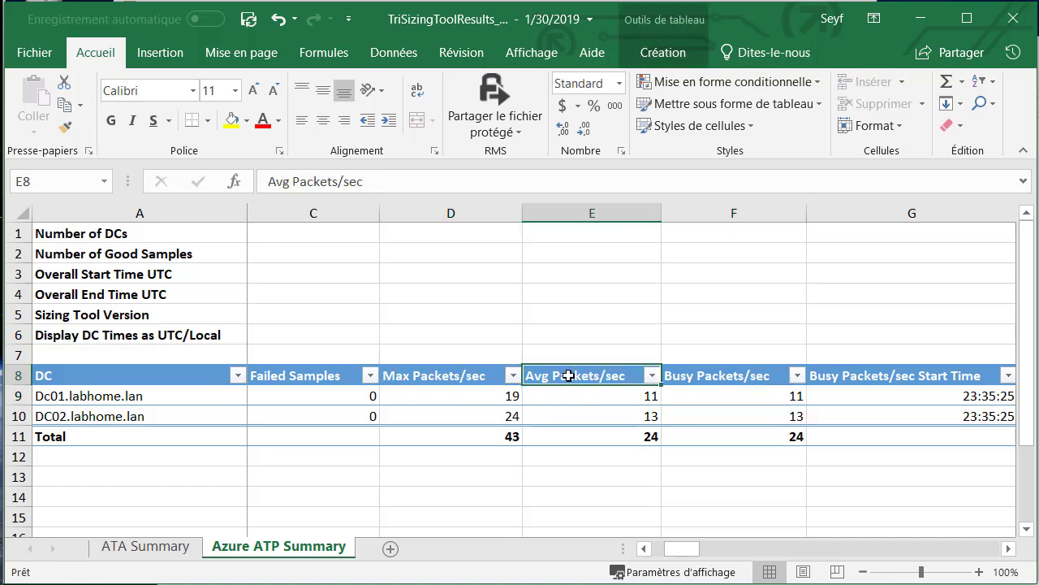
pyautogui.click(454, 376)
pyautogui.click(590, 375)
pyautogui.click(633, 440)
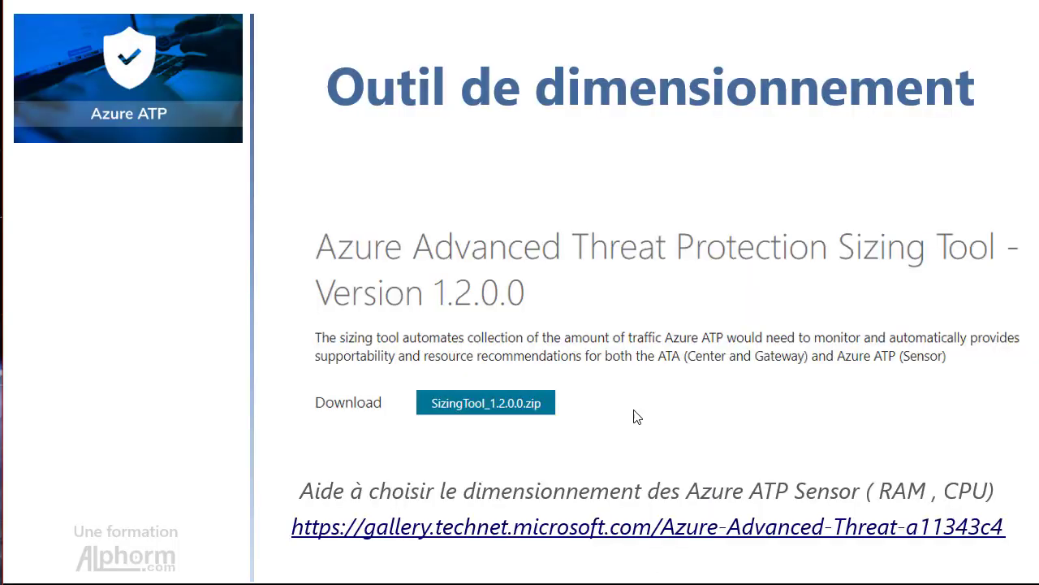
pyautogui.click(645, 391)
pyautogui.click(649, 384)
pyautogui.click(674, 292)
pyautogui.click(674, 290)
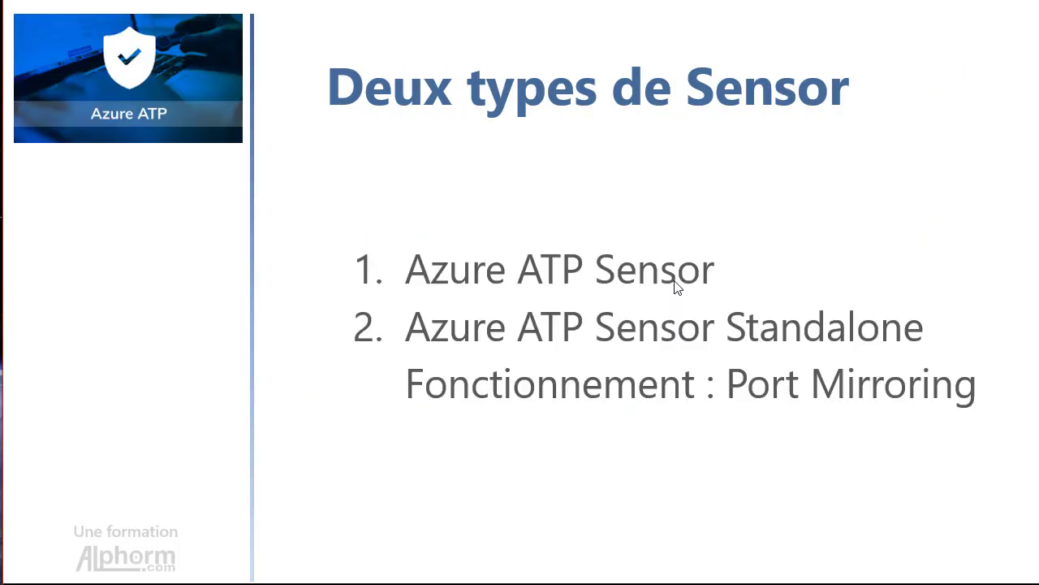
pyautogui.click(684, 252)
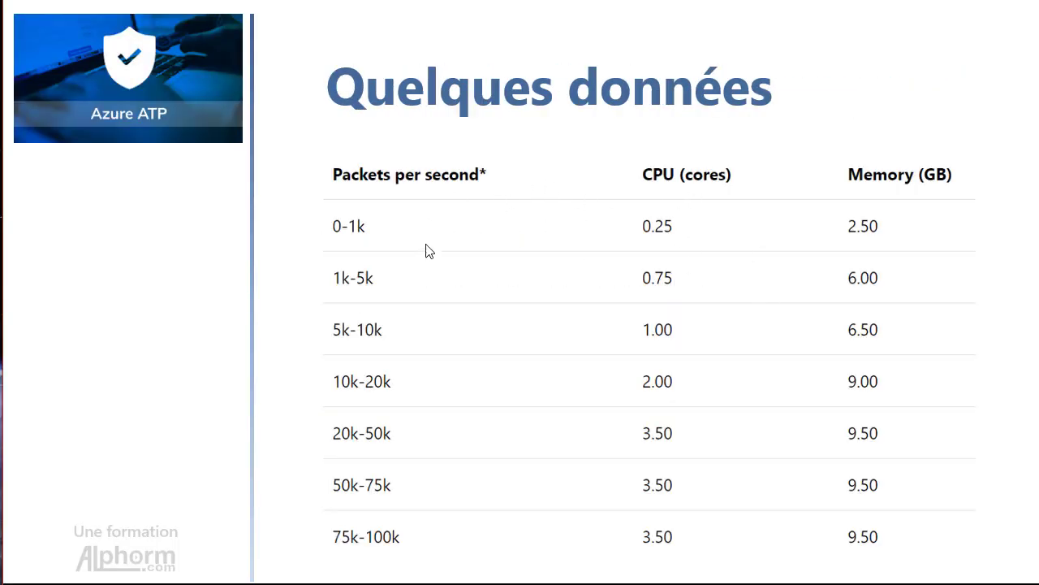